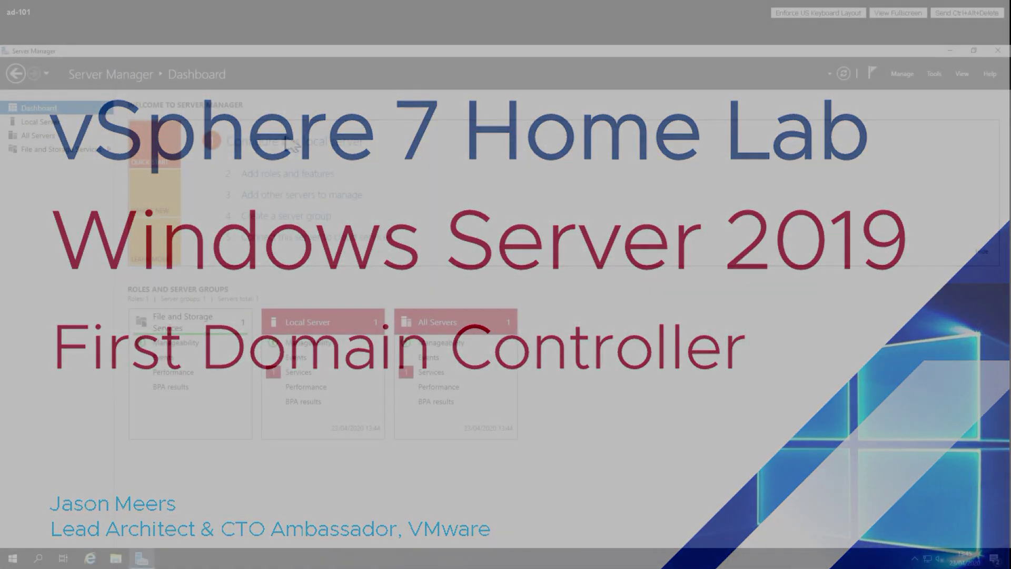
Check the Local Server page, then start the Add Roles and Features wizard for ad-101 from the Dashboard.
left_click(290, 141)
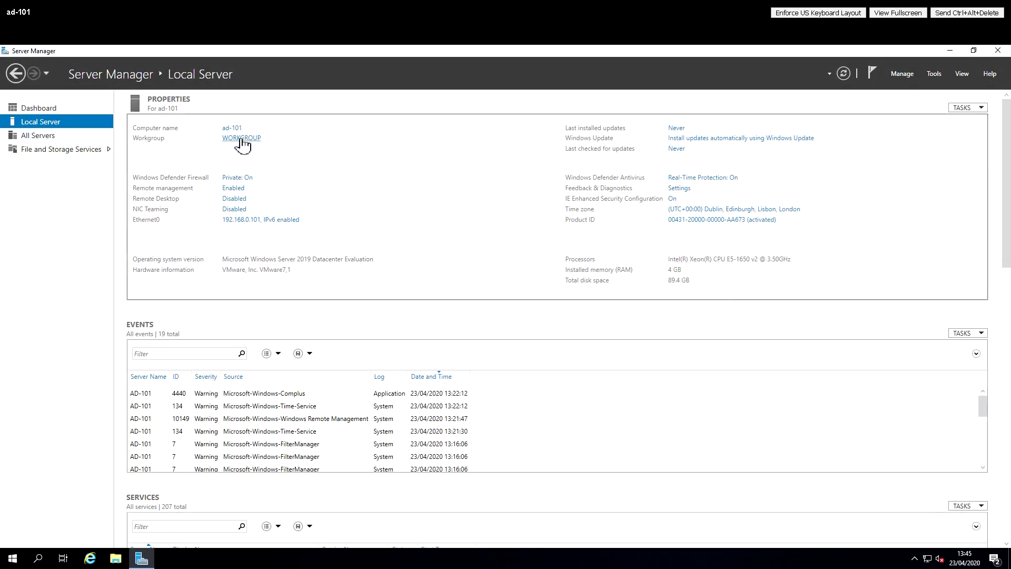
left_click(37, 110)
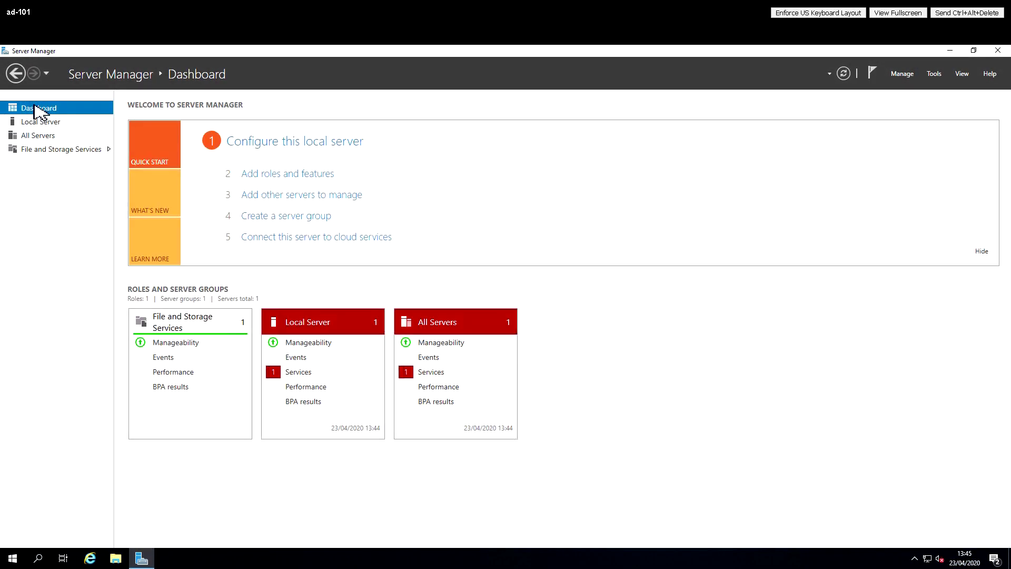
left_click(289, 174)
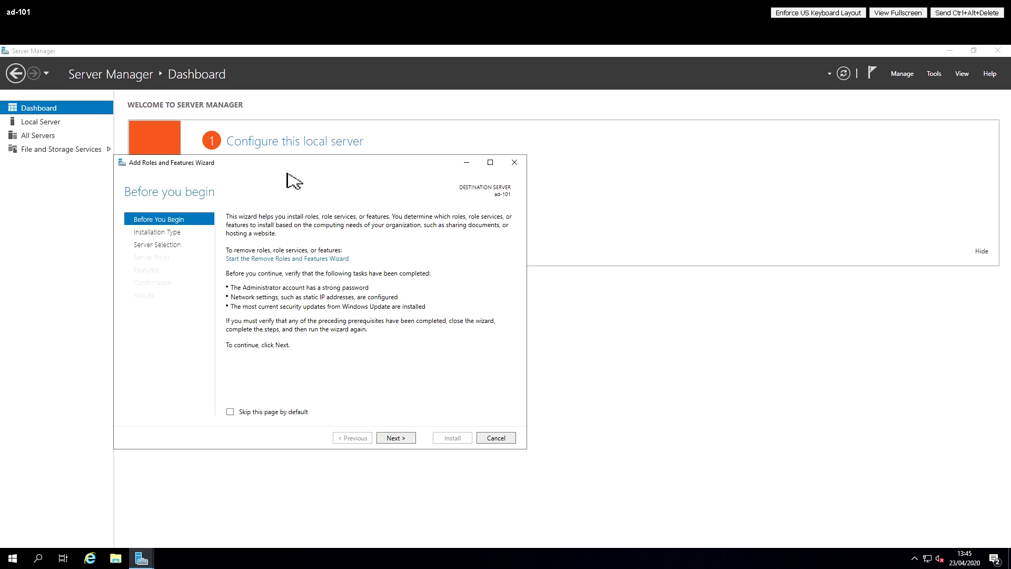
Keep role-based installation targeting ad-101 and select Active Directory Domain Services in the roles list.
left_click(396, 438)
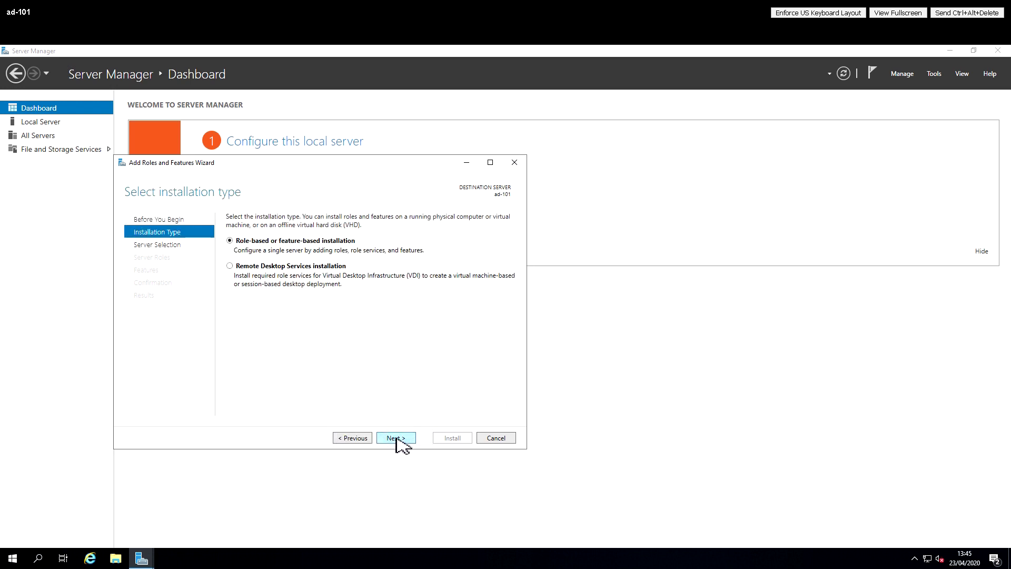
left_click(396, 438)
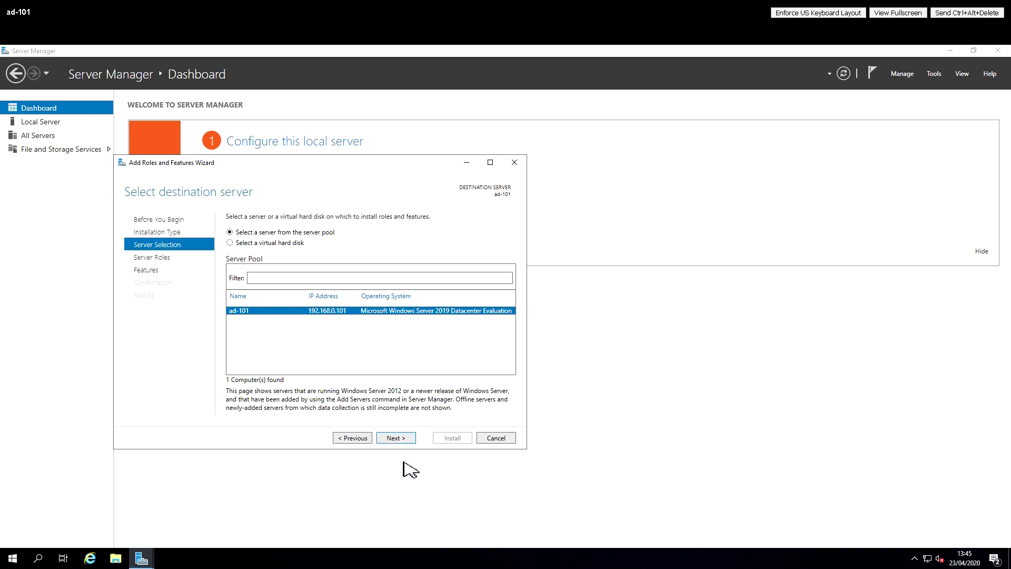
left_click(398, 439)
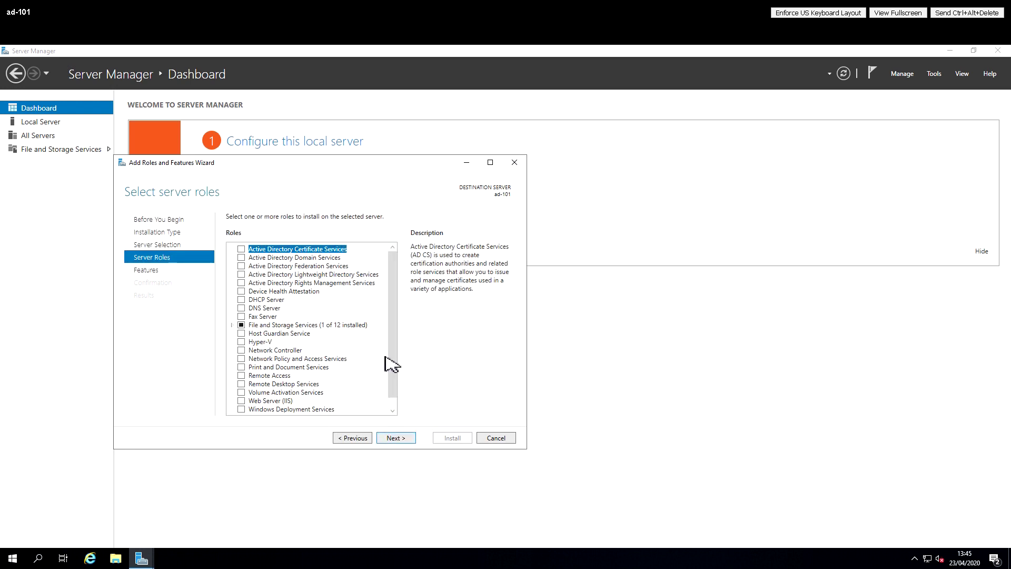
left_click(241, 257)
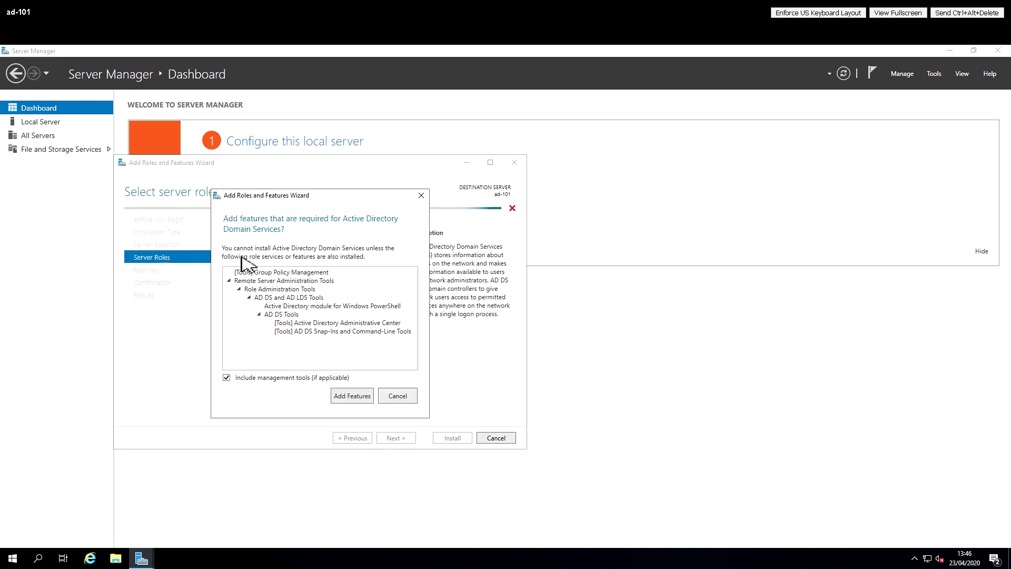
Add AD DS and DNS Server roles, accepting their required management features.
left_click(349, 395)
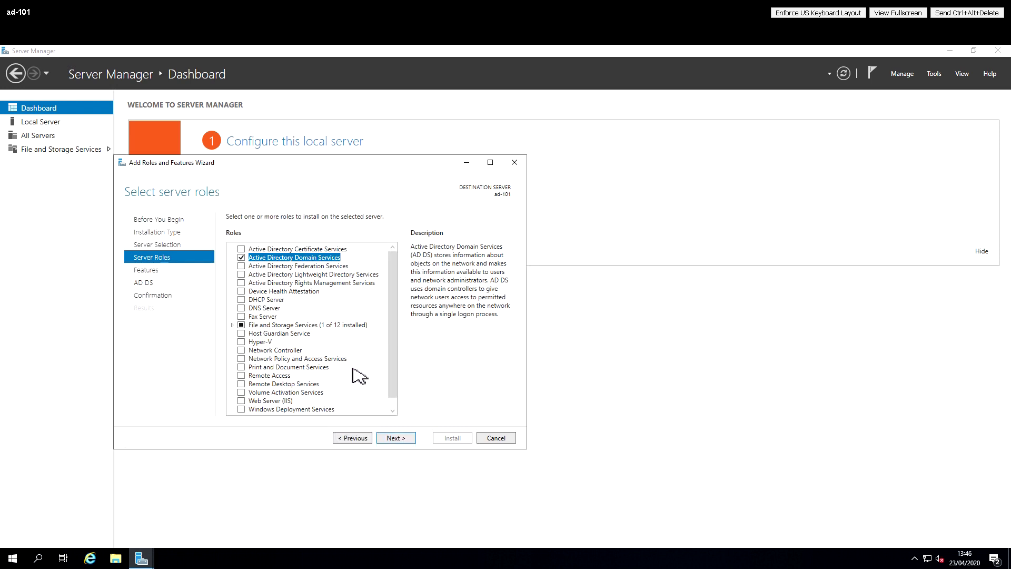
left_click(241, 307)
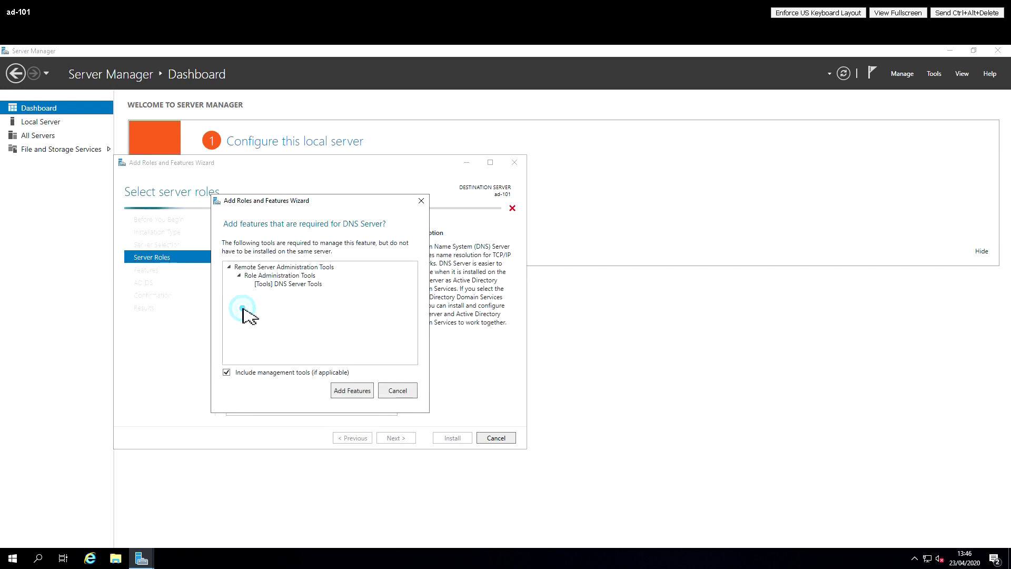
left_click(352, 395)
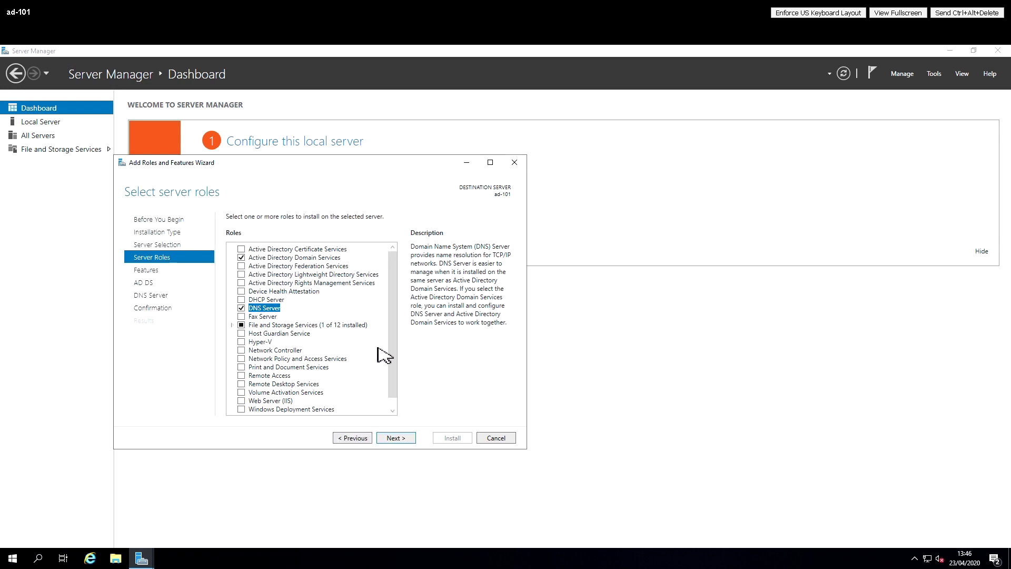
left_click_drag(397, 343, 400, 374)
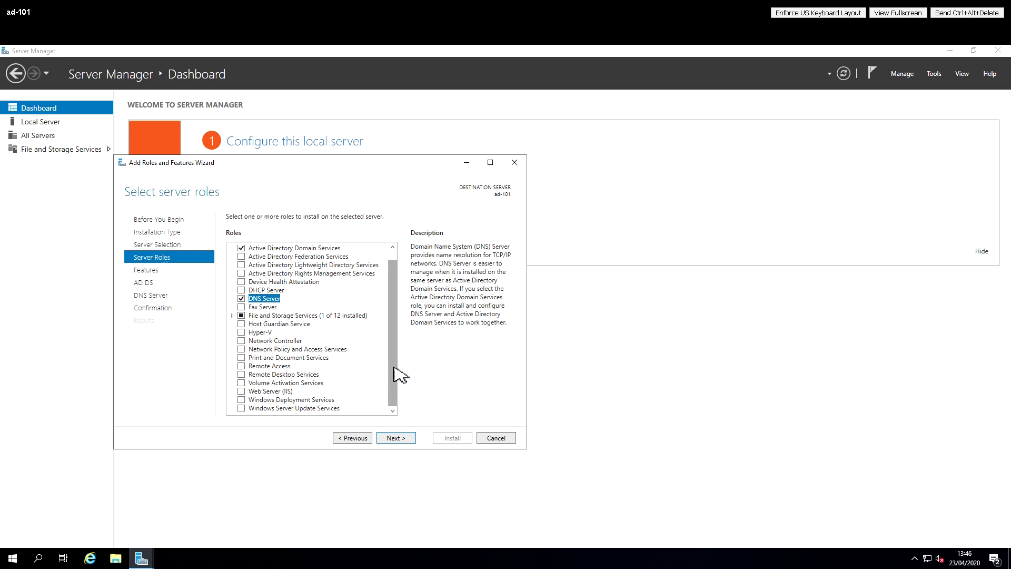
left_click_drag(393, 367, 393, 323)
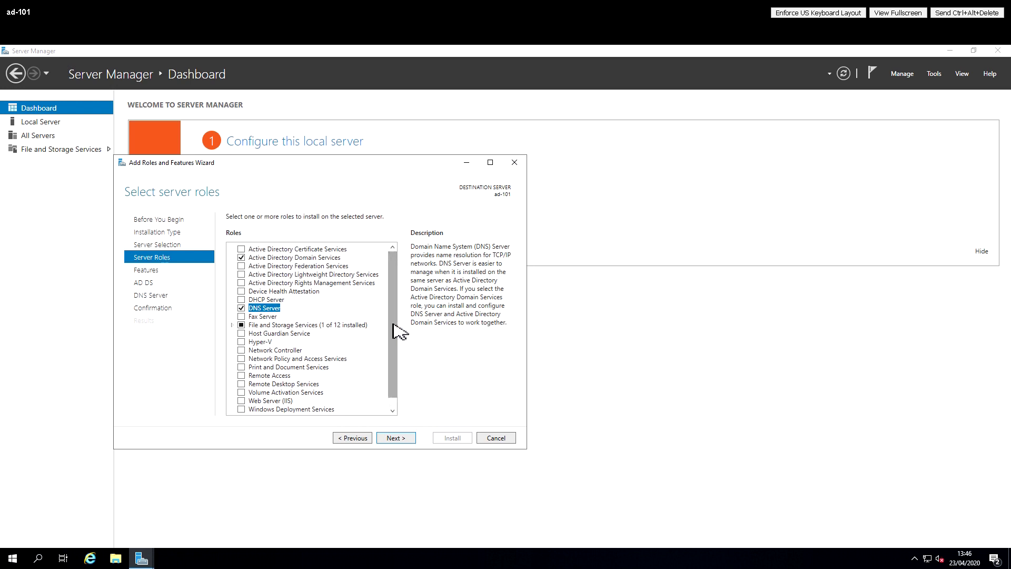
left_click(406, 438)
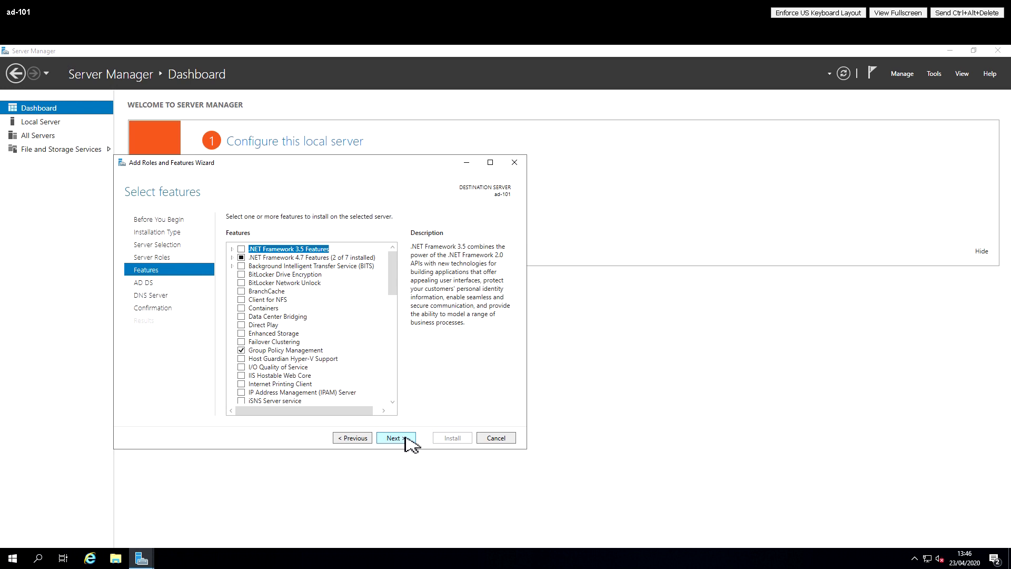
Keep the default features and pass the AD DS and DNS Server notes pages.
left_click_drag(396, 285, 395, 399)
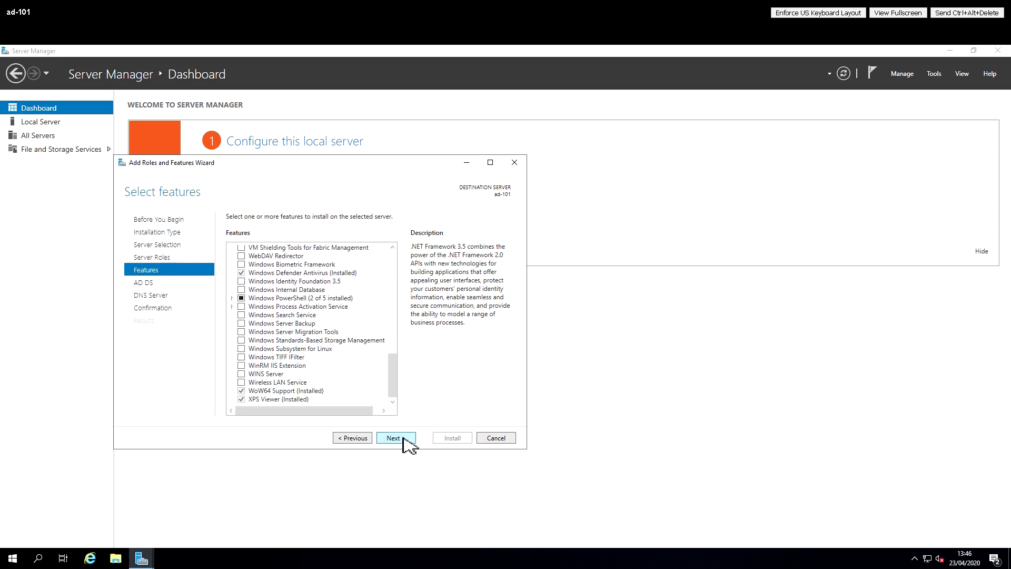
left_click(404, 439)
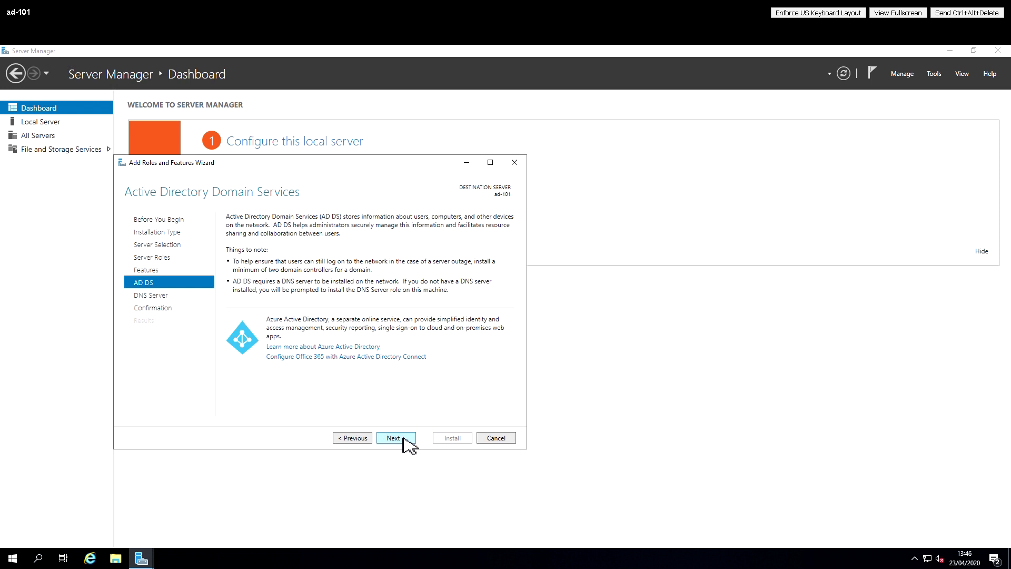
left_click(404, 439)
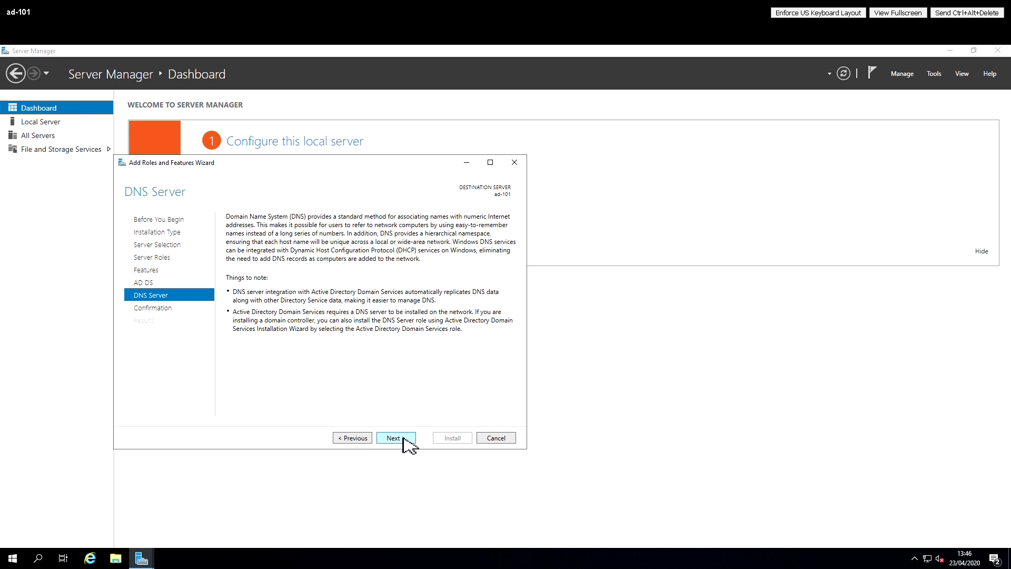
left_click(403, 437)
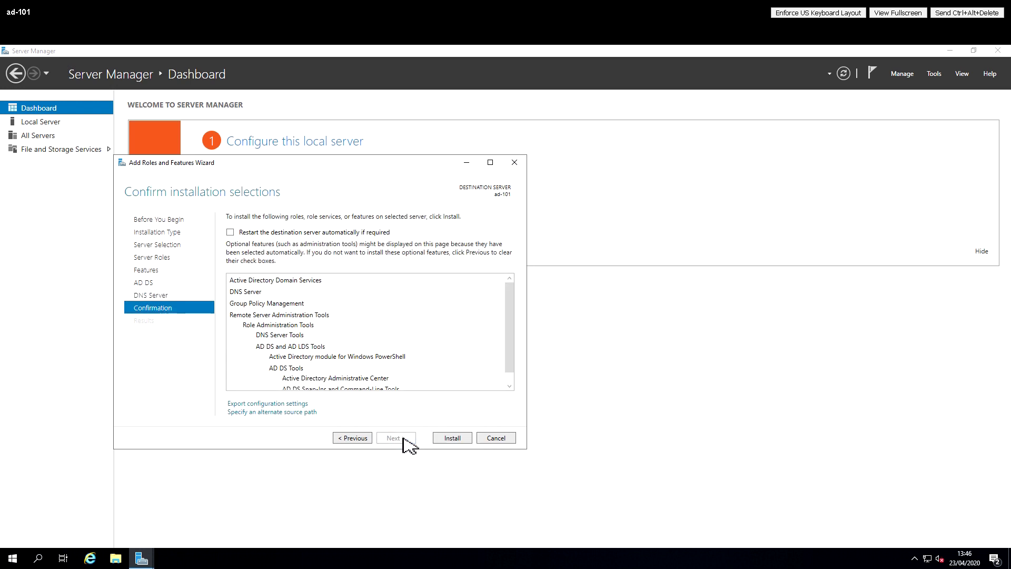
Allow automatic restart, install AD DS and DNS Server on ad-101, and close the wizard.
left_click(230, 232)
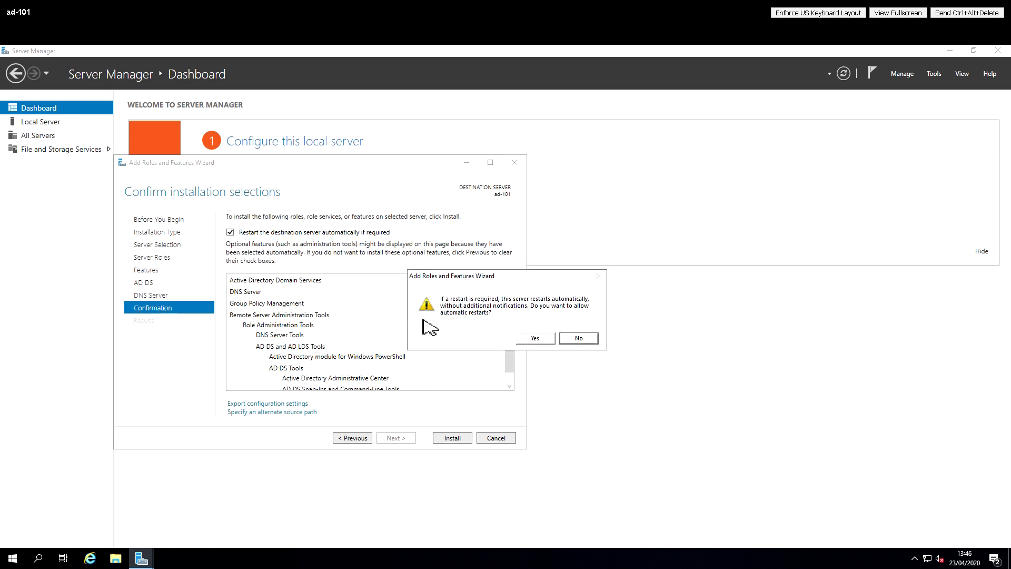
left_click(535, 340)
left_click_drag(515, 331, 517, 365)
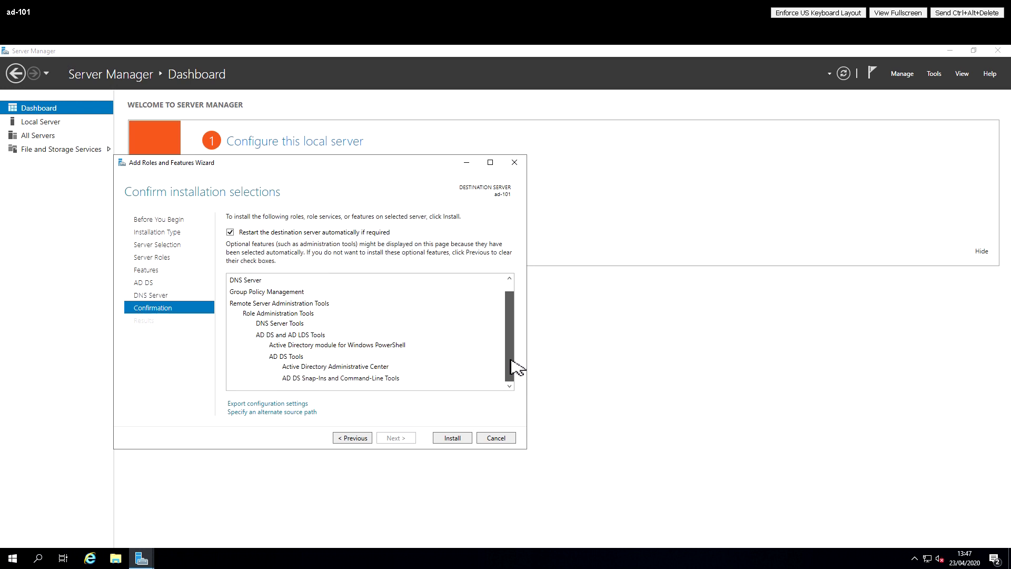
left_click(452, 438)
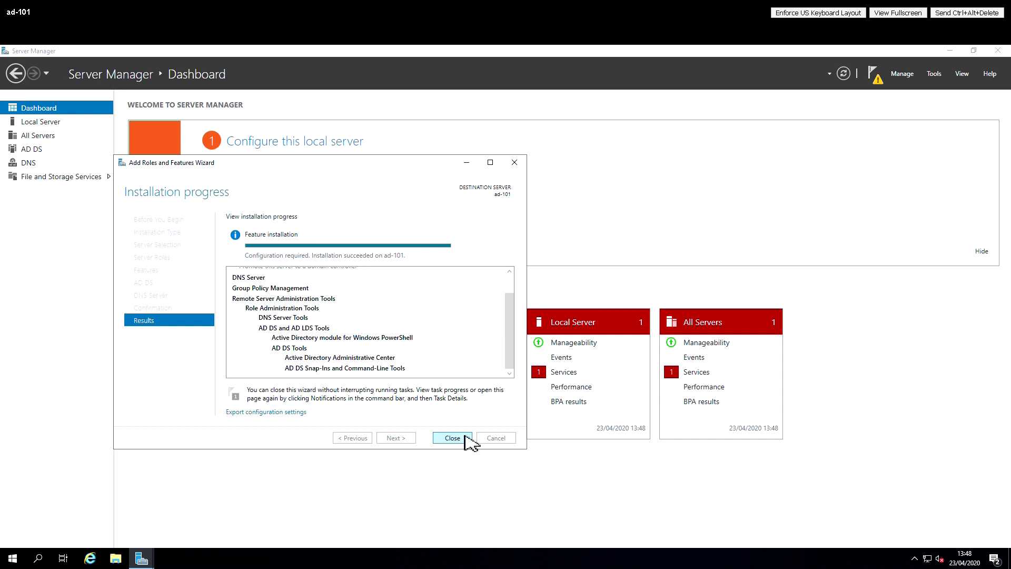
left_click(465, 437)
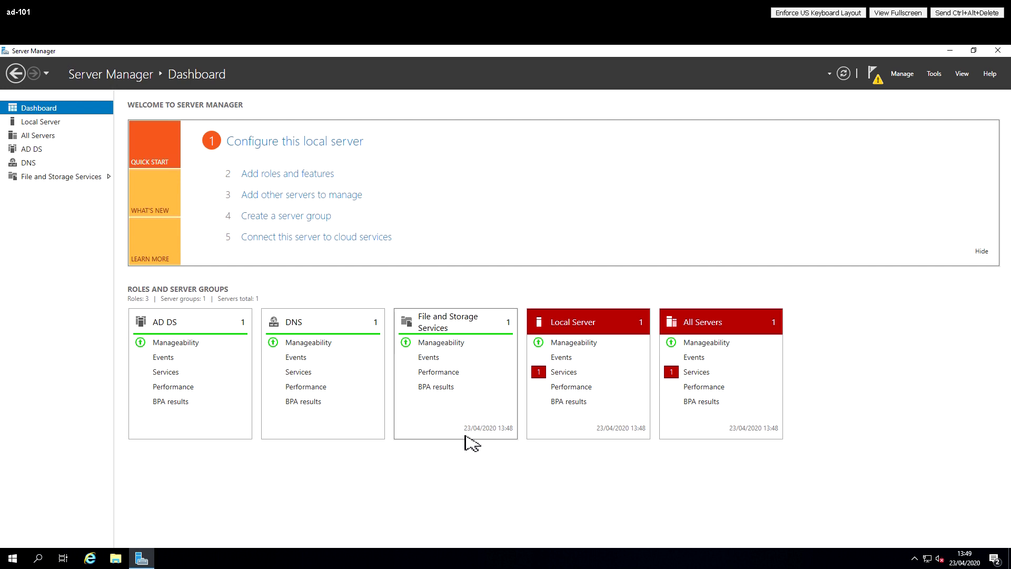
Open the AD DS view and show the pending post-deployment configuration task details.
left_click(37, 151)
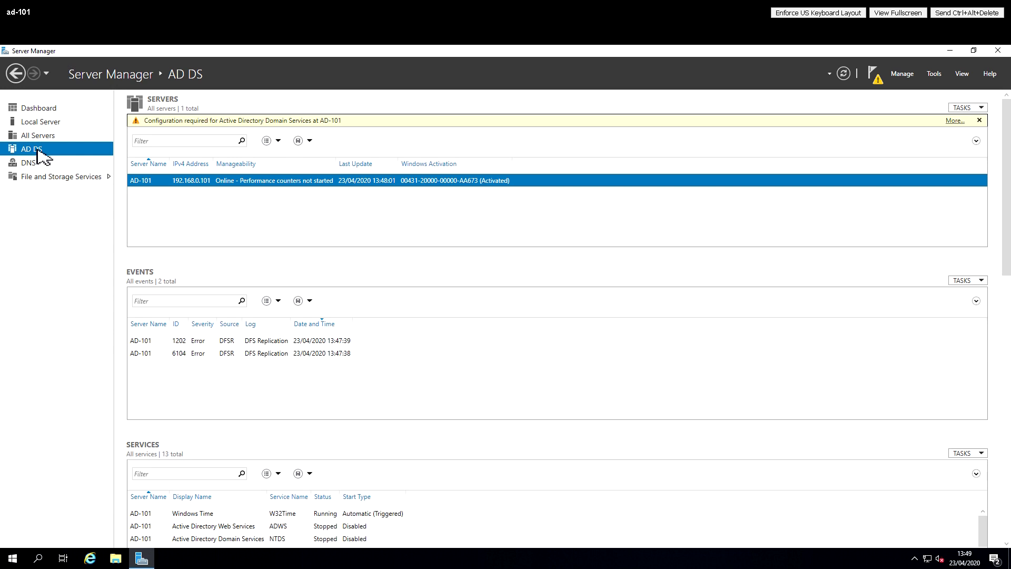
left_click(954, 122)
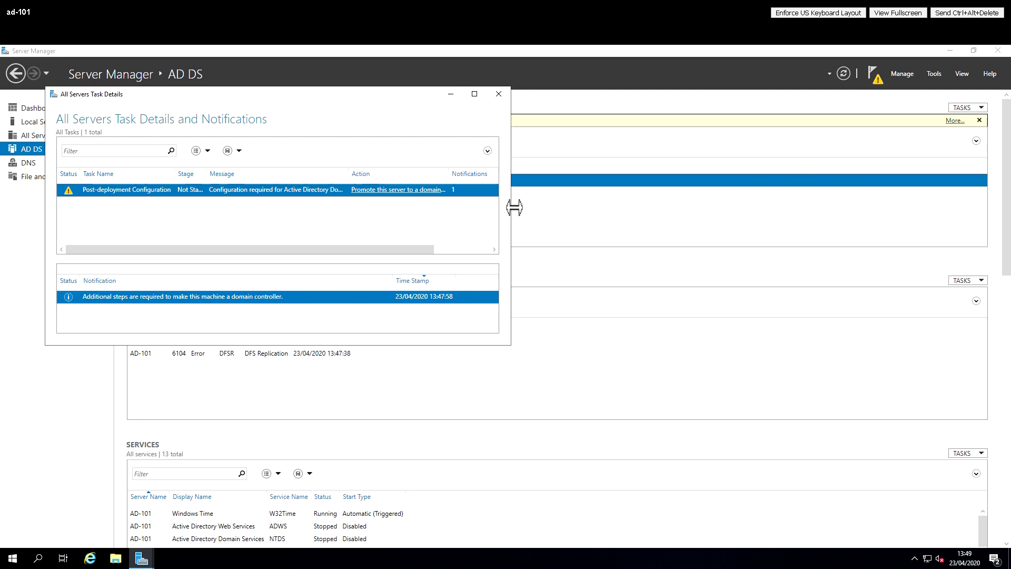
Promote the server by adding a new forest with root domain activedirectory.local.
left_click(377, 190)
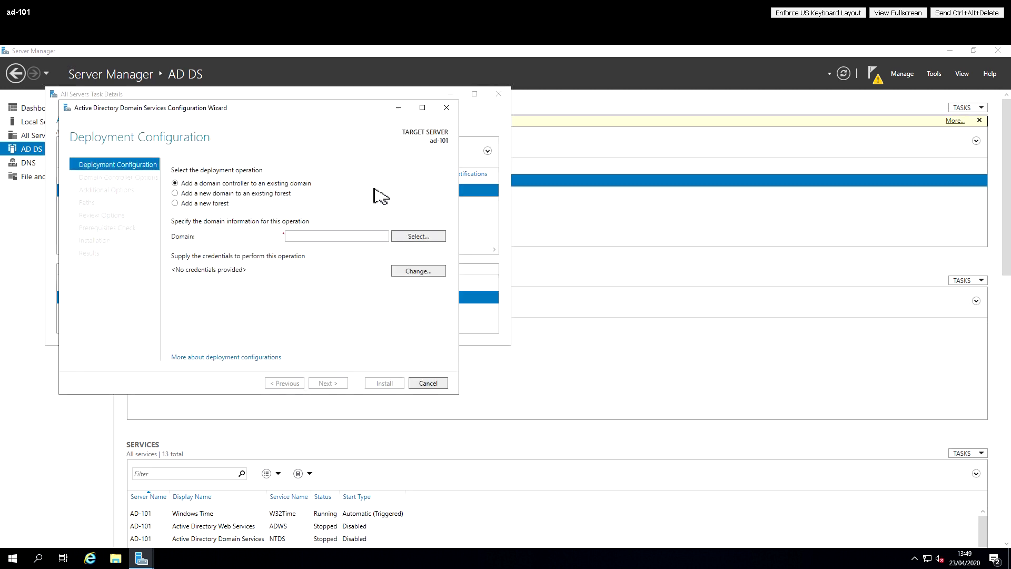
left_click(176, 203)
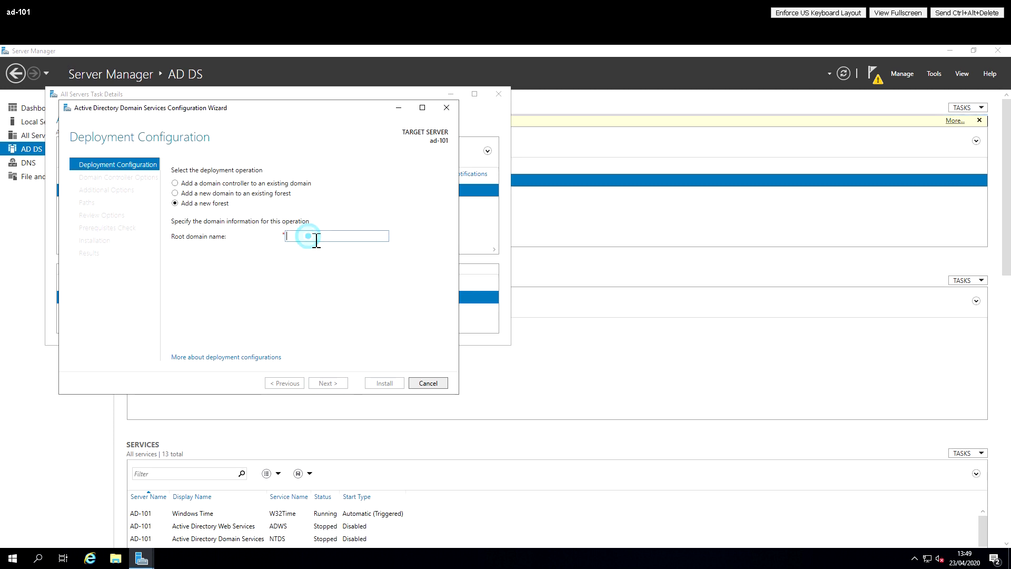
type("a")
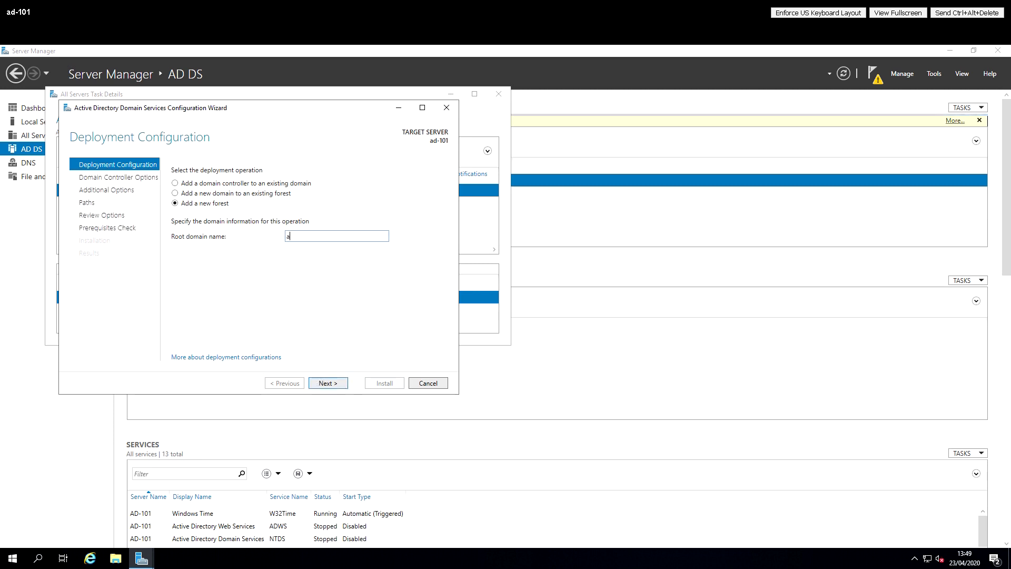
type("ctivedirectory.local")
left_click(329, 383)
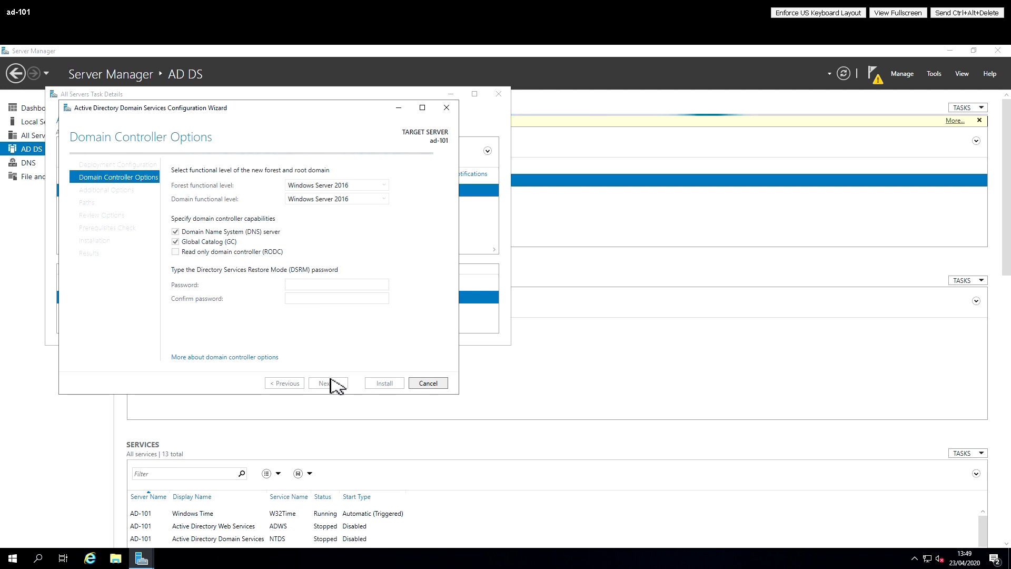
Enter and confirm the DSRM password, keeping the Windows Server 2016 functional levels.
left_click(326, 285)
type("••••••")
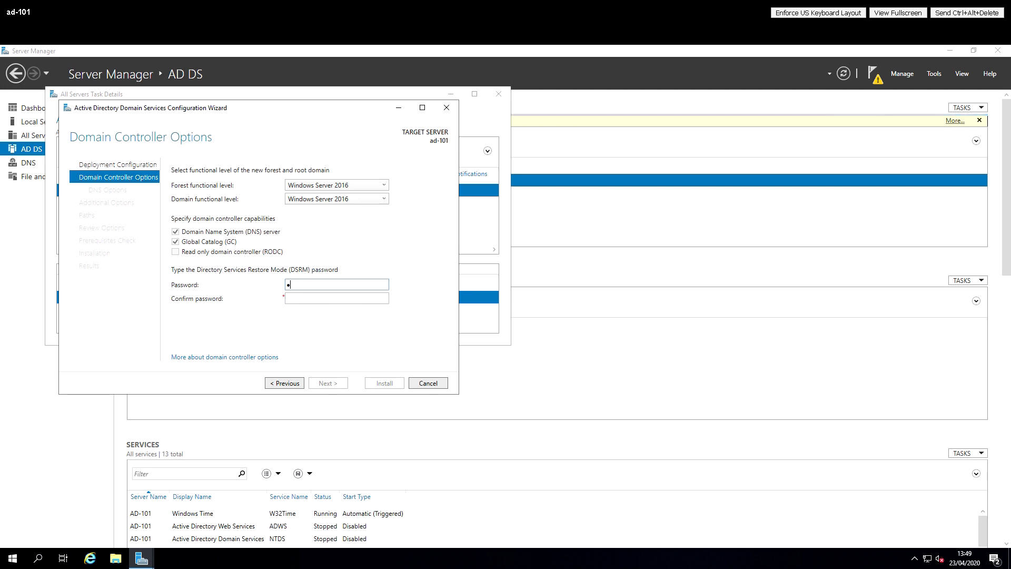
type("•")
type("•")
key("Tab")
type("•••••••")
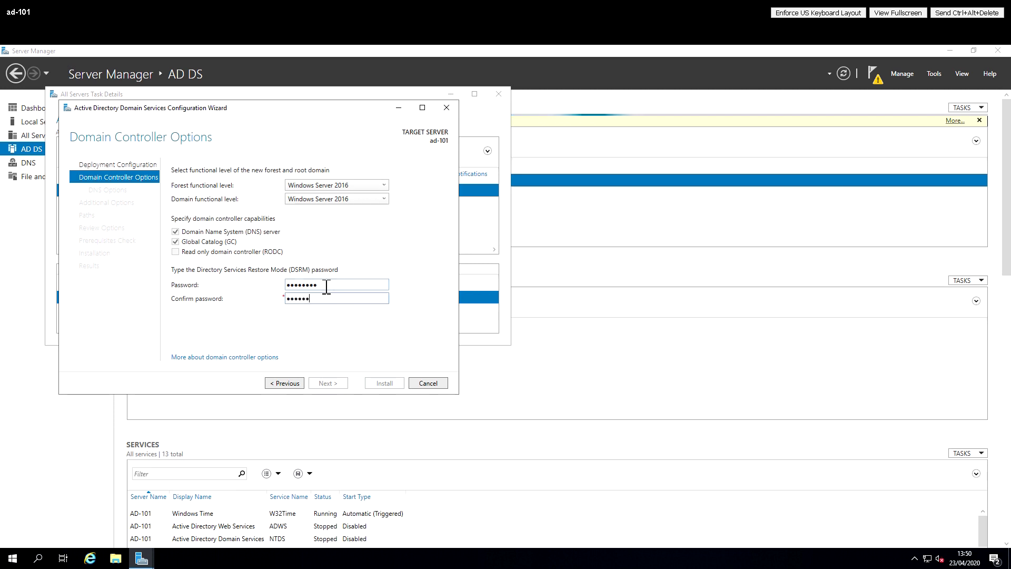
type("•")
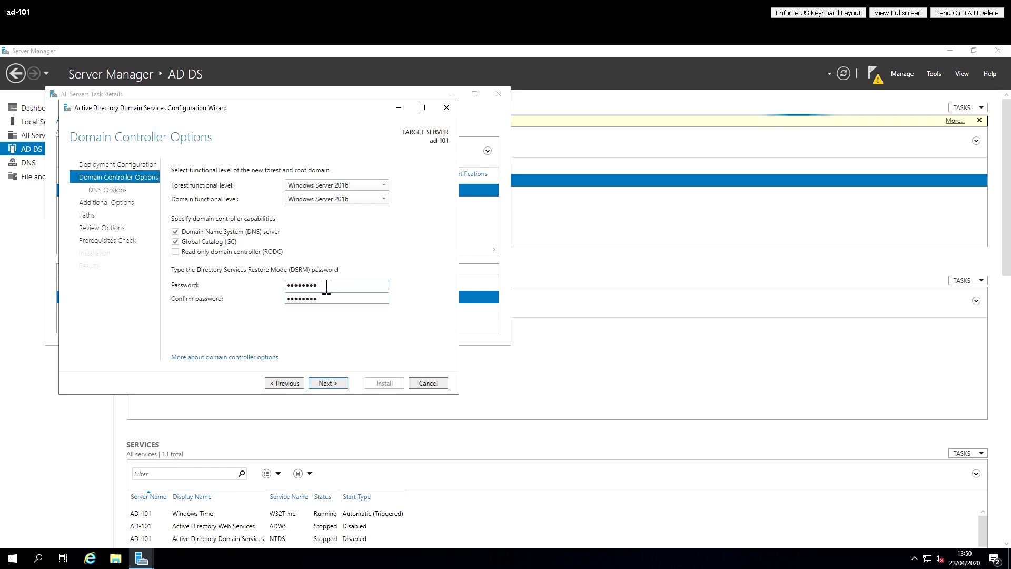
left_click(326, 383)
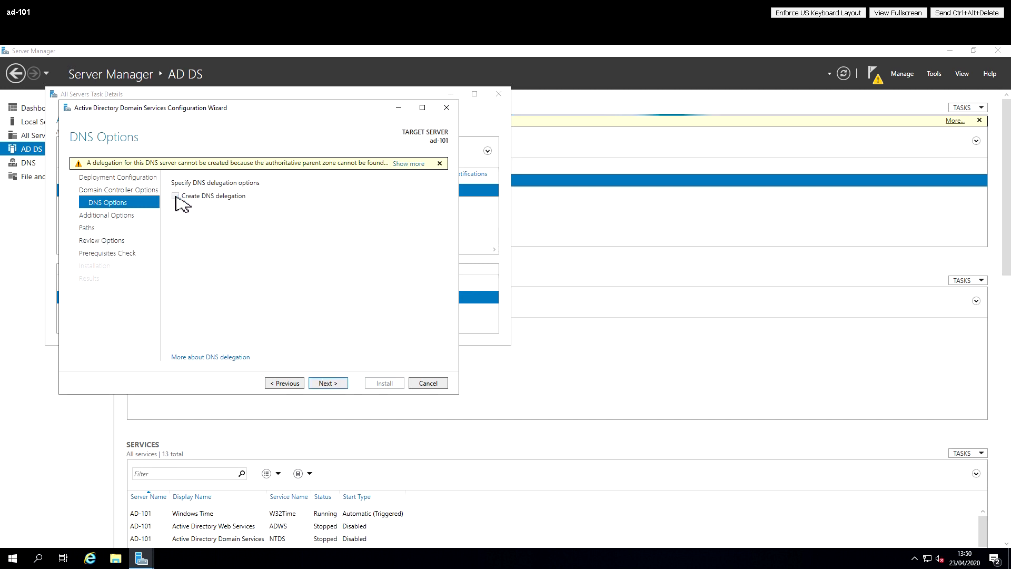
Dismiss the DNS delegation warning, keep NetBIOS name ACTIVEDIRECTORY and default NTDS/SYSVOL paths.
left_click(409, 164)
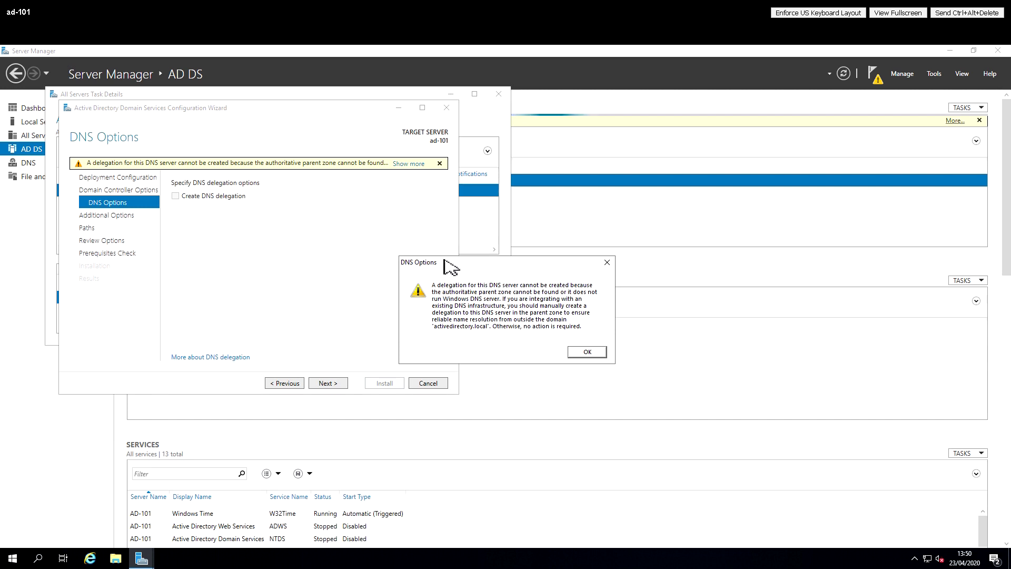
left_click(591, 355)
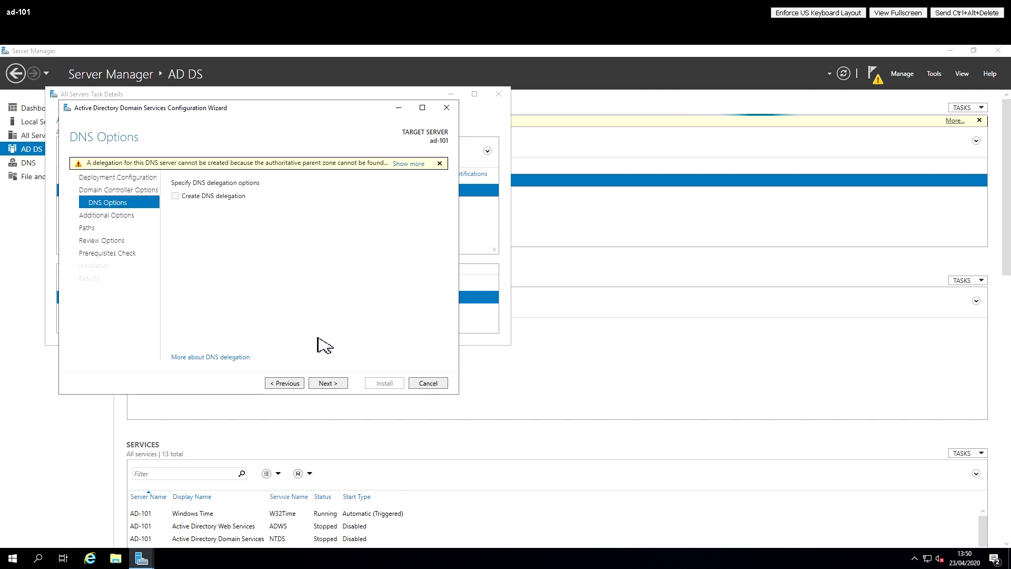
left_click(327, 383)
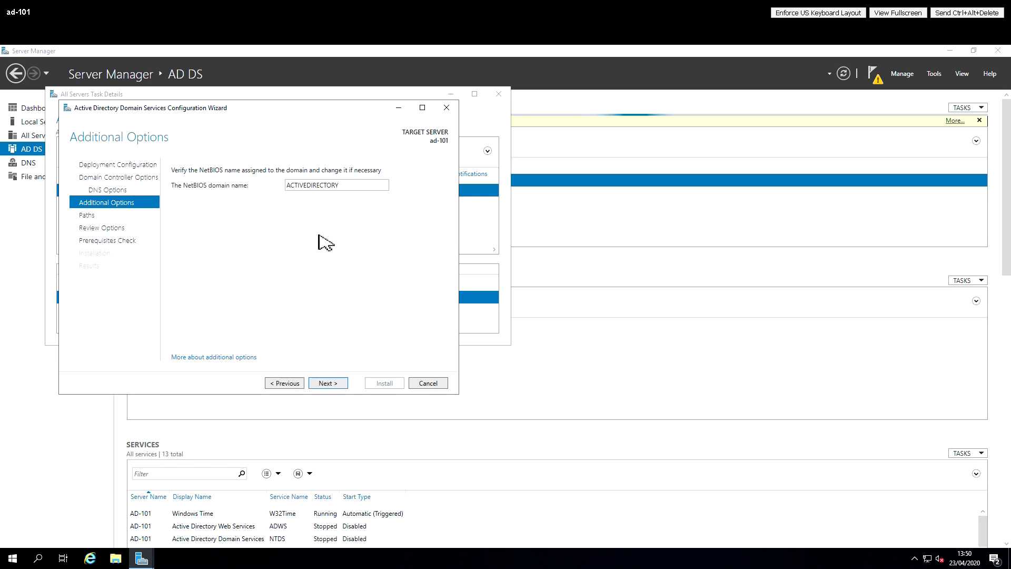
left_click(328, 383)
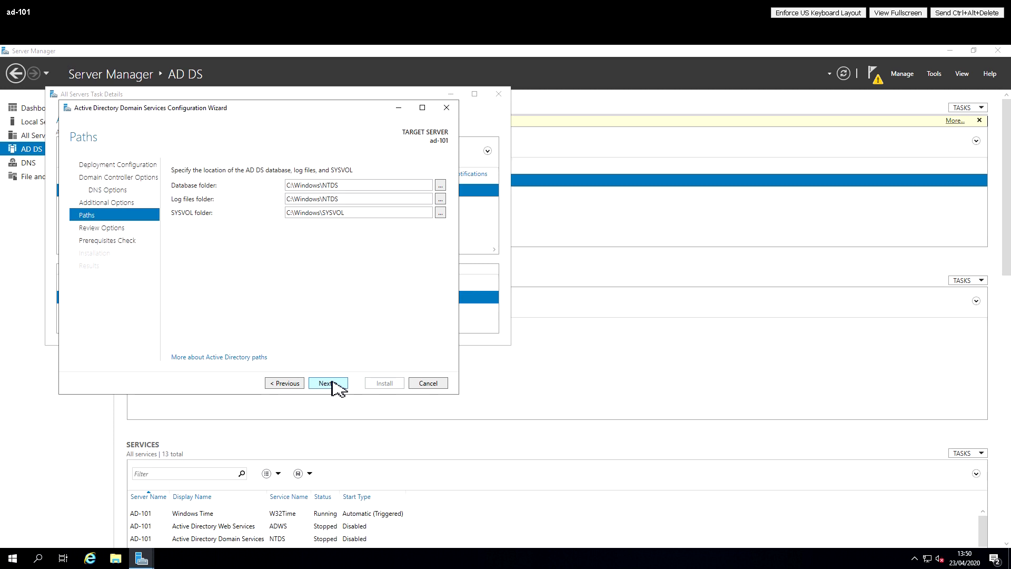
left_click(333, 382)
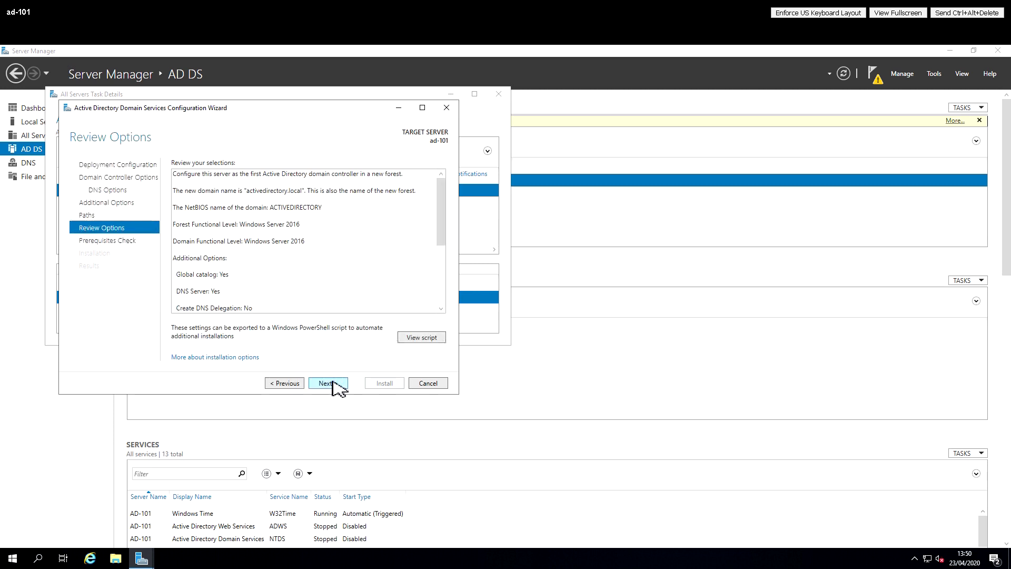
Review the options, pass the prerequisites check, and install the domain controller.
left_click_drag(442, 209, 442, 295)
left_click(327, 383)
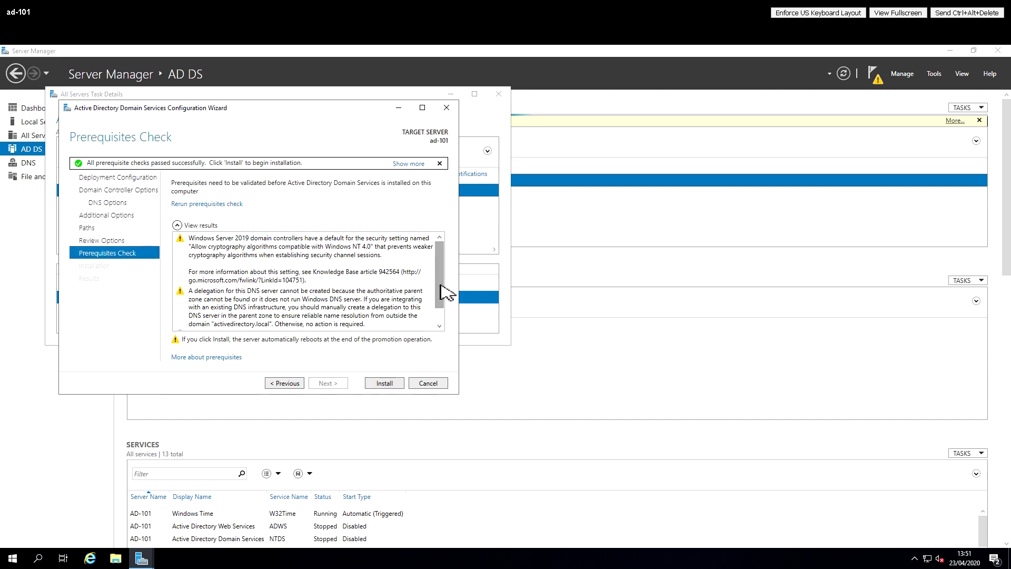
left_click_drag(441, 293, 441, 318)
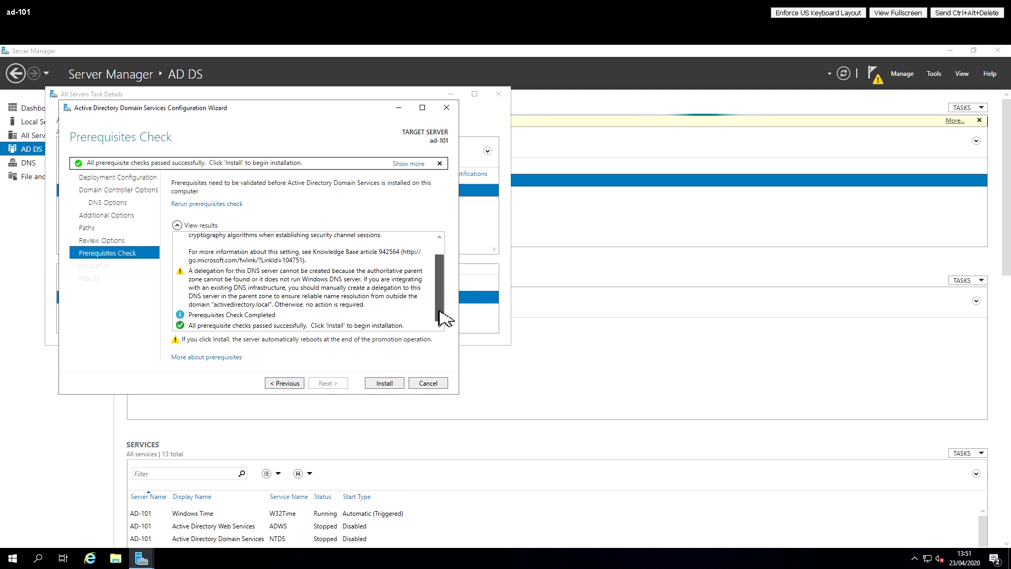
left_click(384, 383)
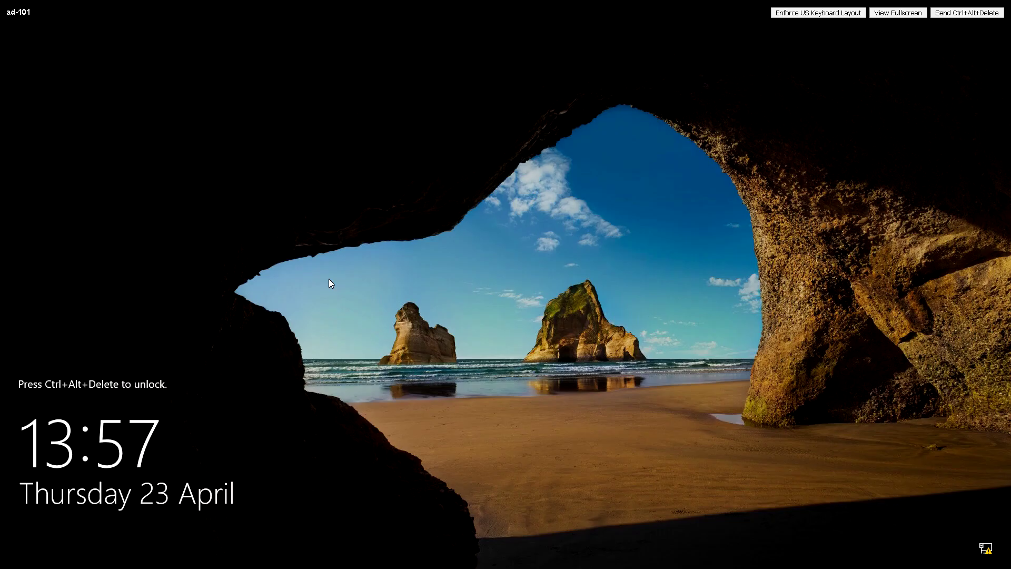
After the restart, unlock the server and begin signing in with the administrator password.
left_click(967, 13)
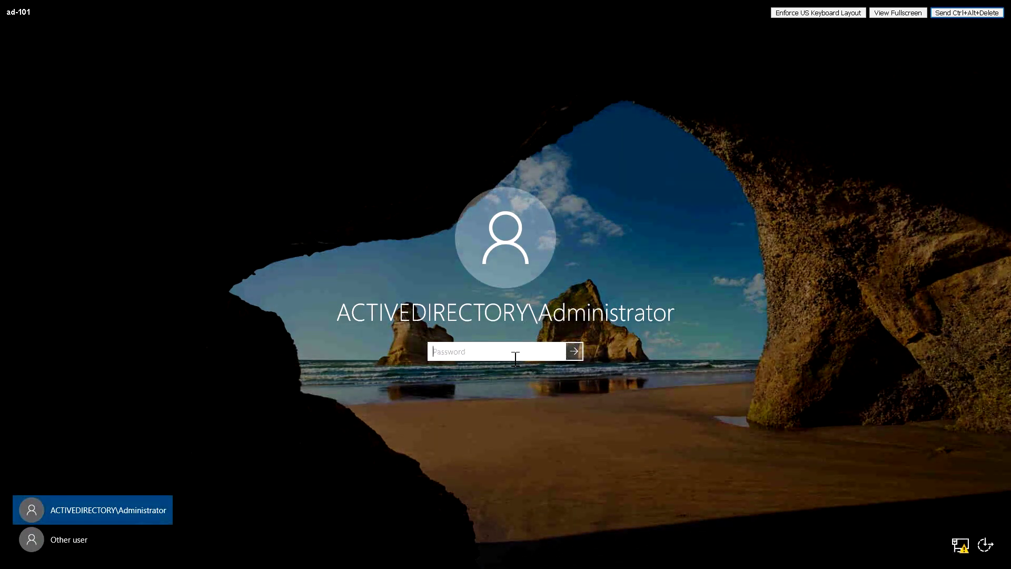
left_click(516, 358)
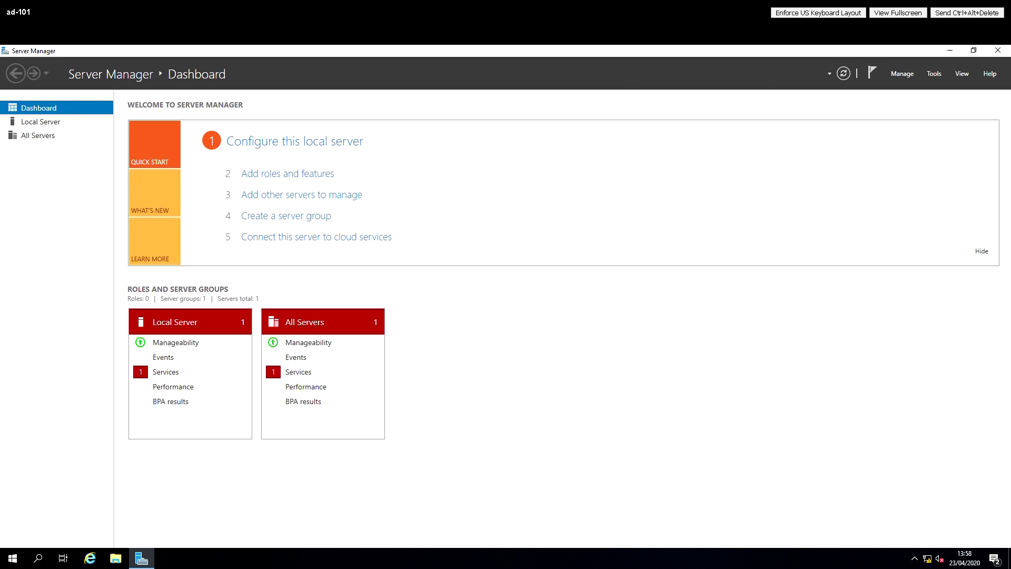
Confirm the server is in activedirectory.local on Local Server and check the AD DS services.
left_click(39, 122)
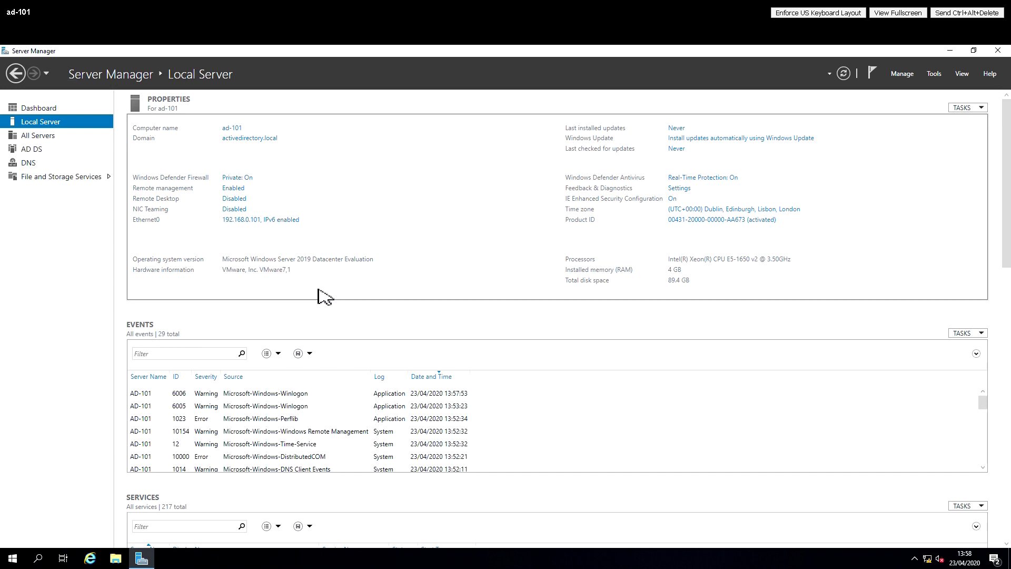
left_click(42, 151)
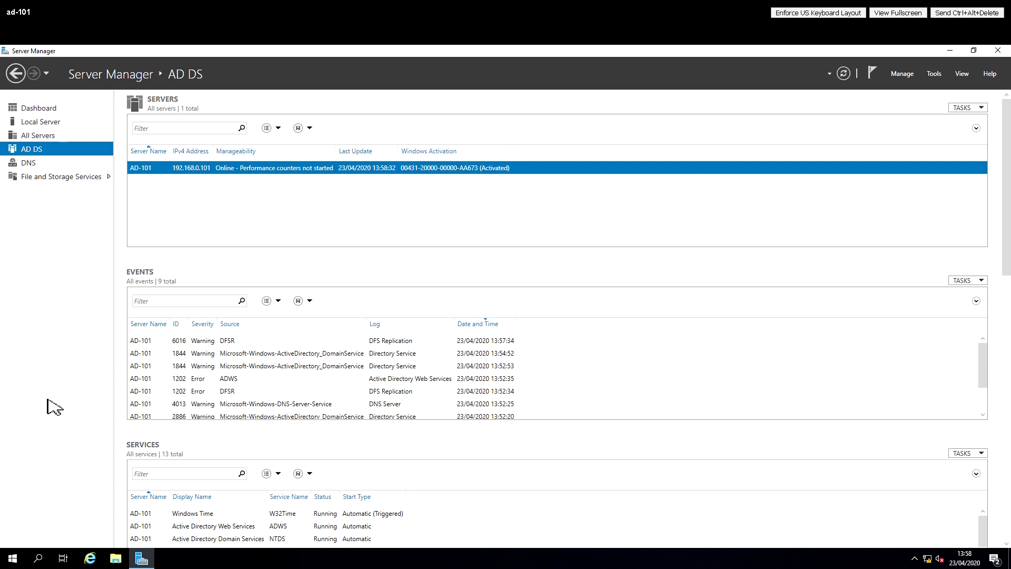
left_click(13, 559)
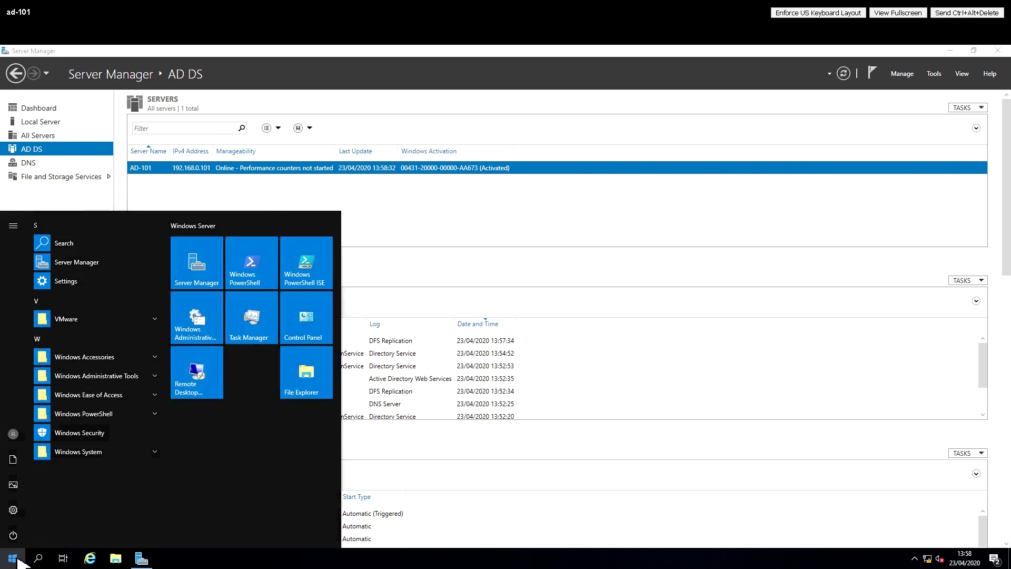
Pin AD Domains and Trusts, Sites and Services, and Users and Computers to Start.
left_click(97, 377)
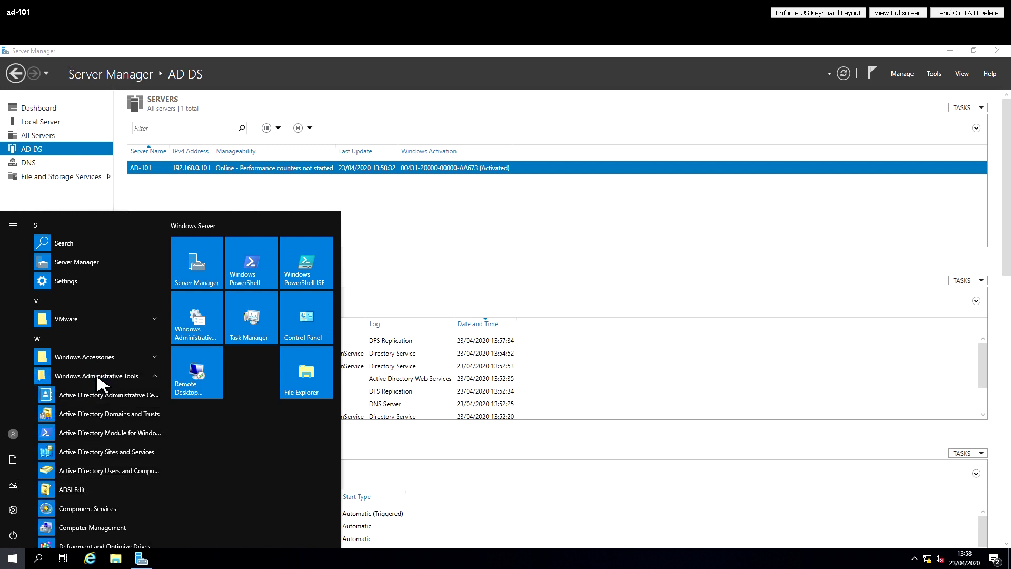
right_click(111, 414)
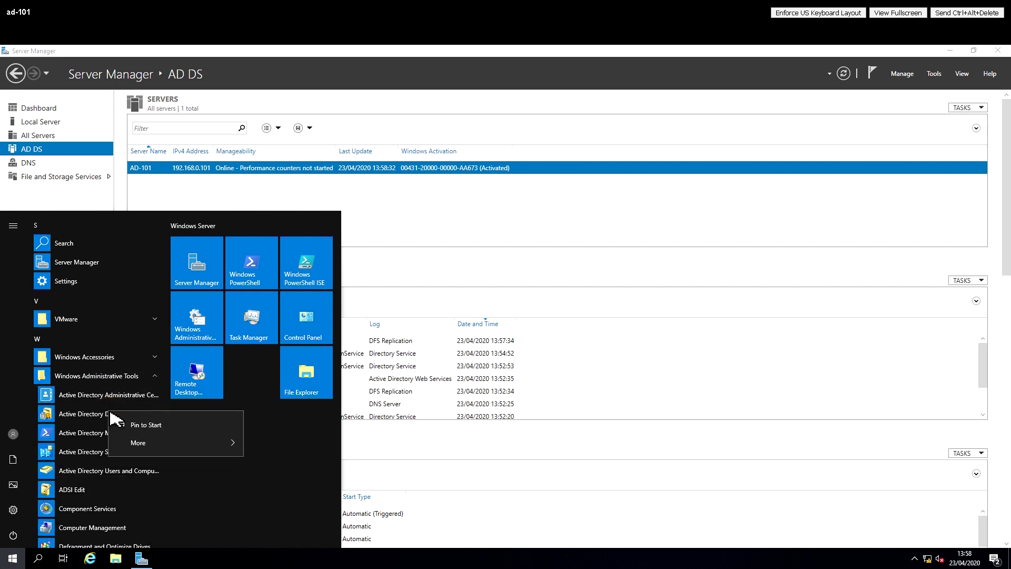
left_click(141, 424)
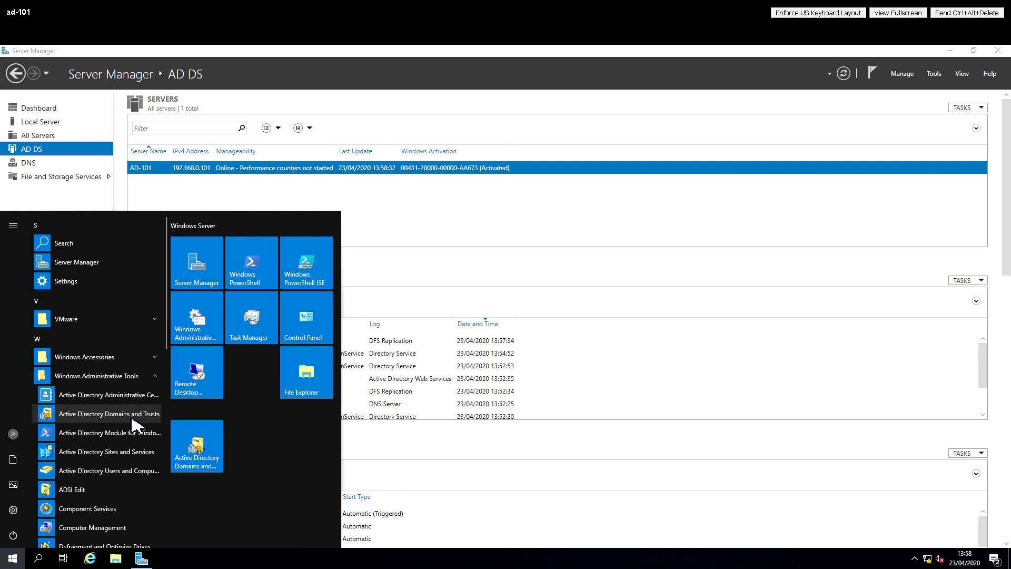
right_click(127, 454)
left_click(149, 462)
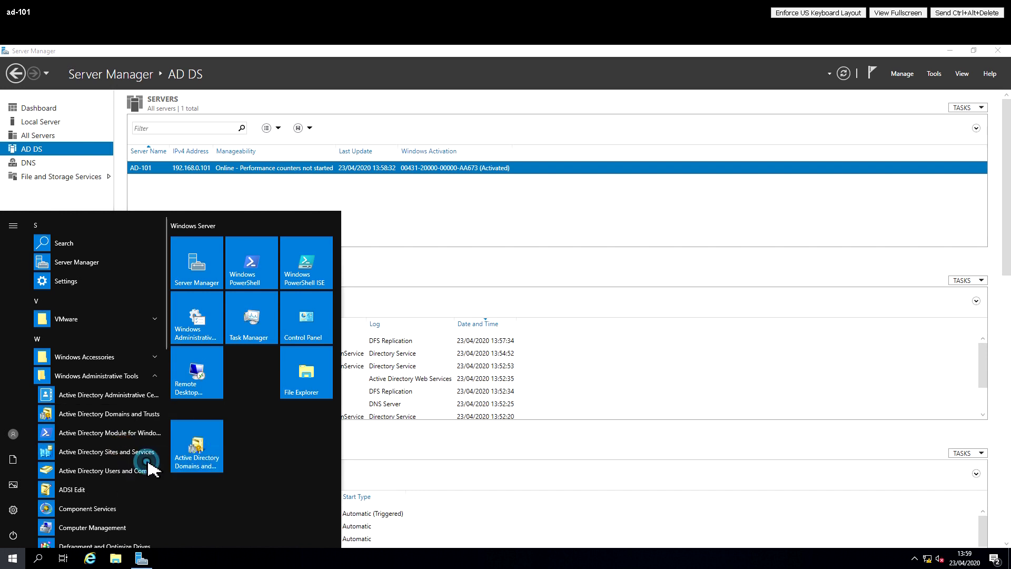
right_click(133, 470)
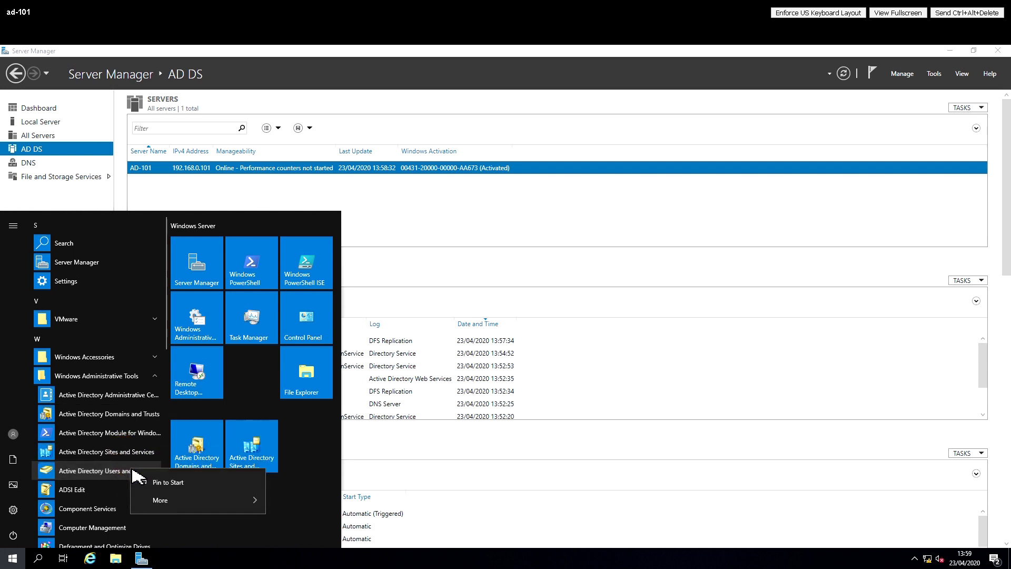
left_click(163, 482)
right_click(127, 472)
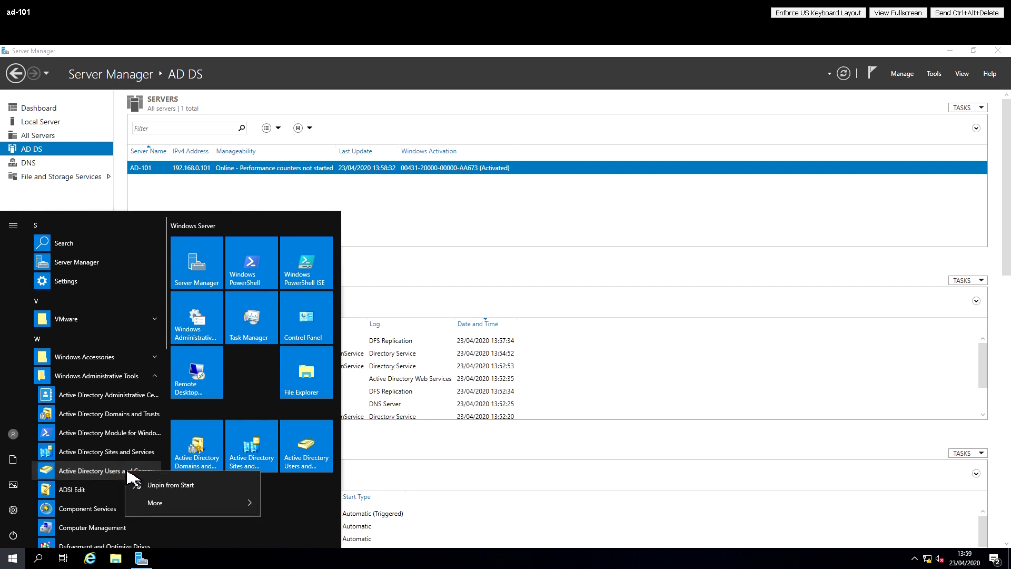
mouse_move(185, 506)
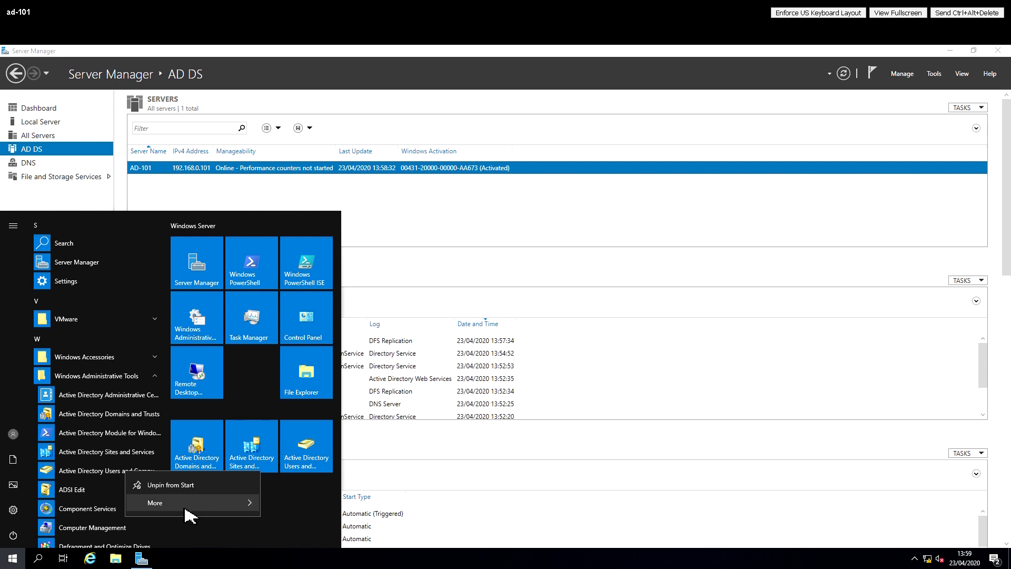
left_click(89, 472)
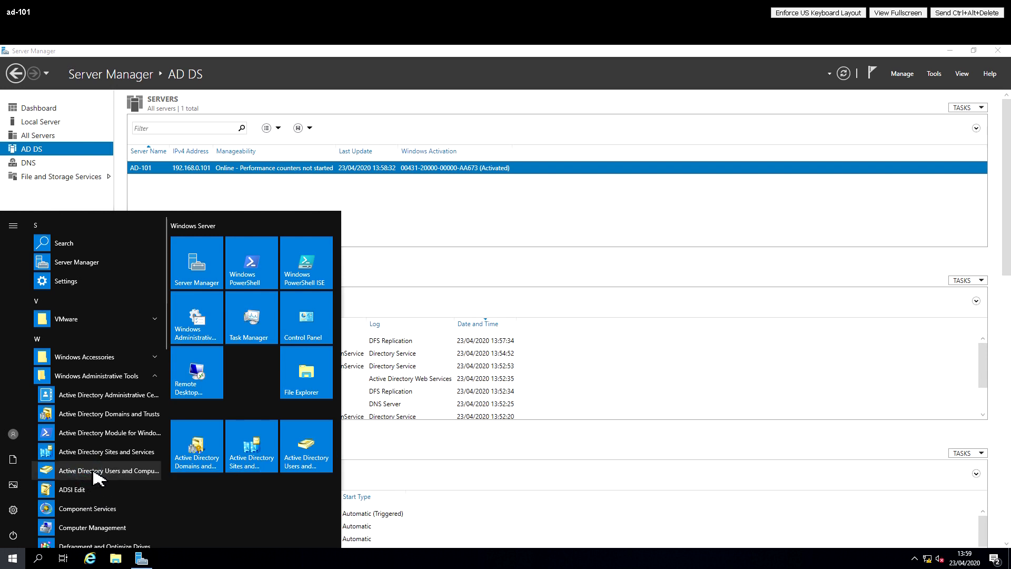
Open Users and Computers maximized and browse the activedirectory.local Users container with a wider Name column.
left_click(94, 471)
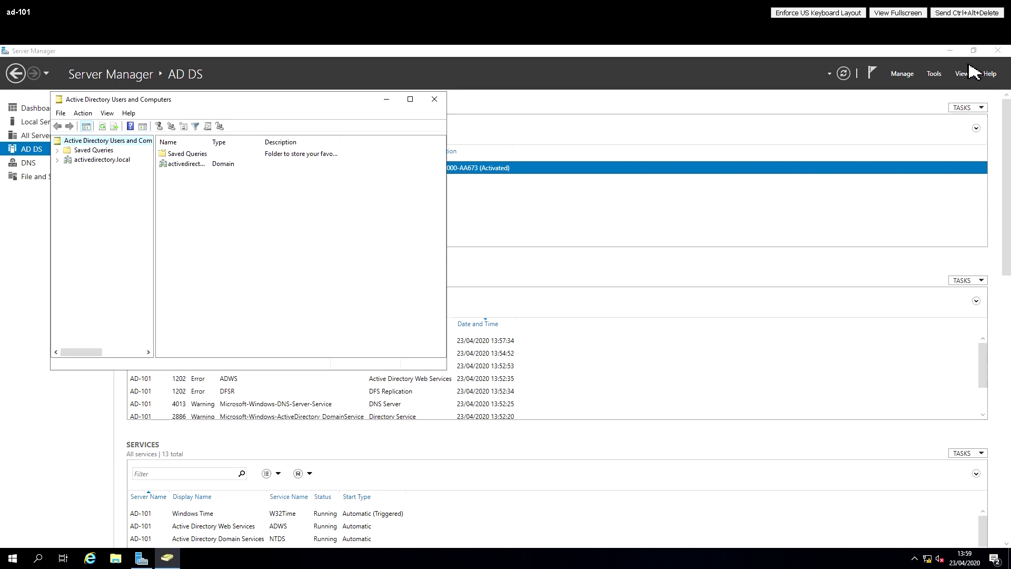
left_click(950, 51)
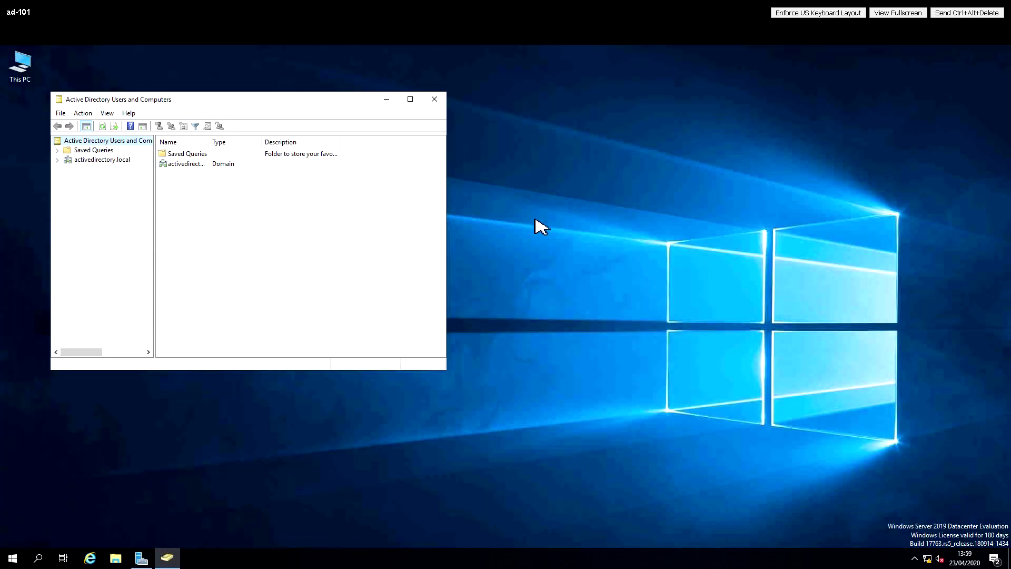
left_click(410, 100)
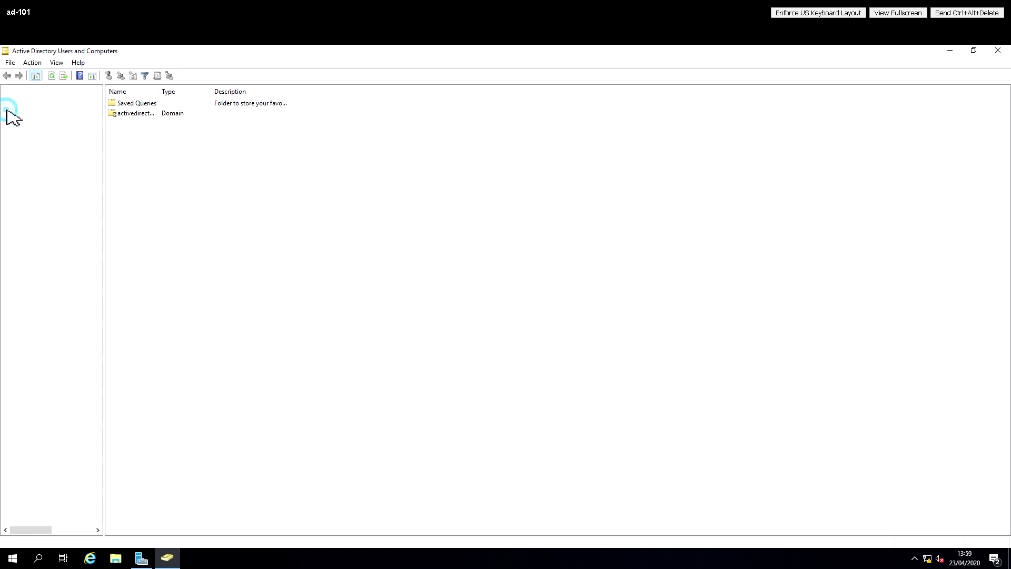
left_click(6, 109)
left_click(63, 110)
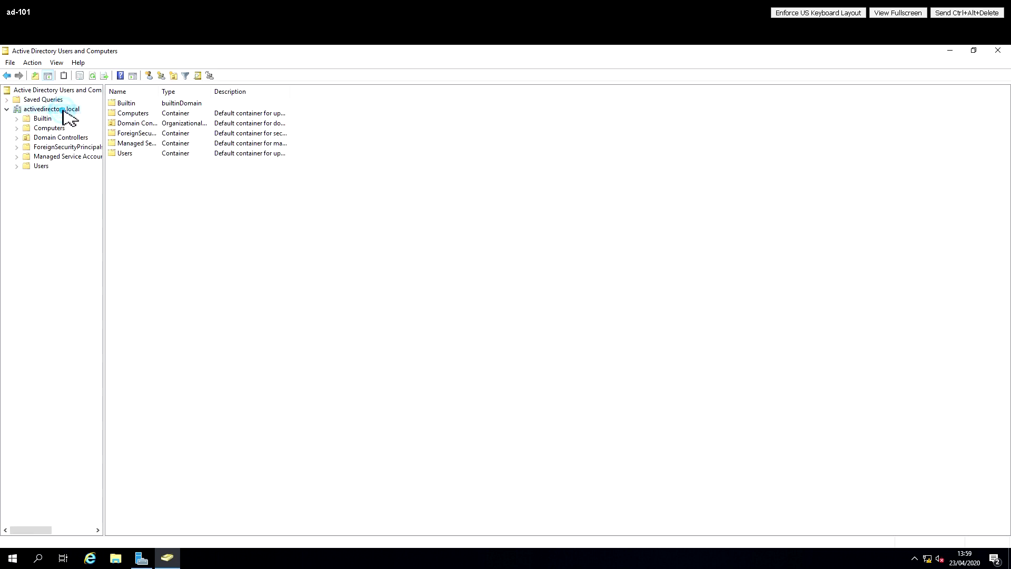
left_click(43, 167)
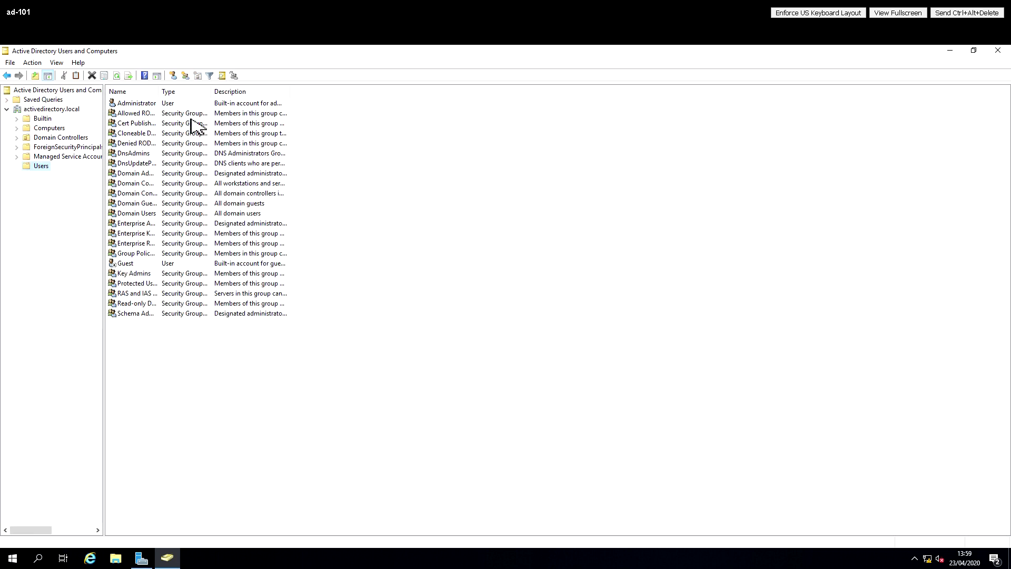
left_click_drag(159, 92, 211, 102)
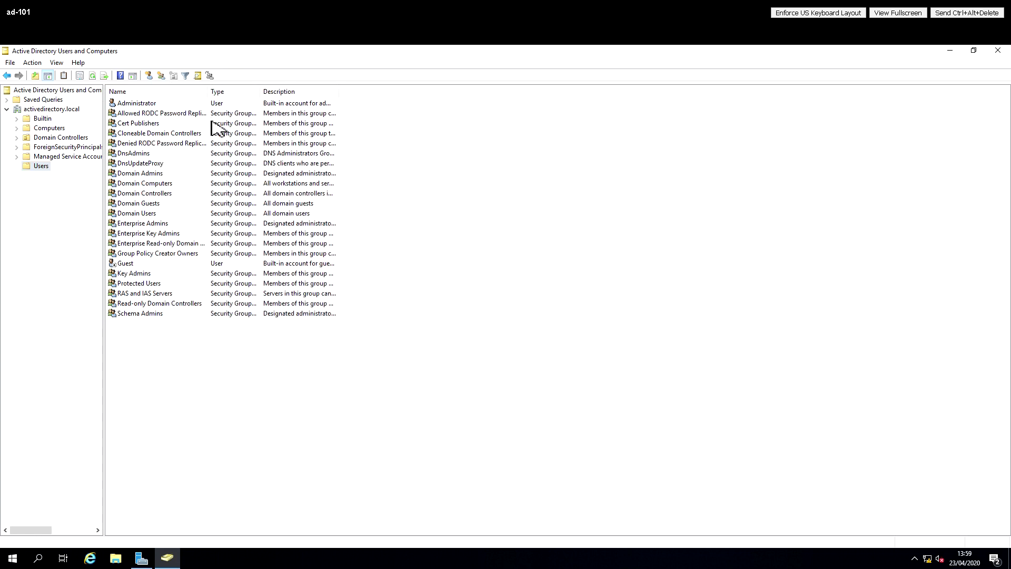
Close Users and Computers and launch Active Directory Sites and Services from Start.
left_click(998, 51)
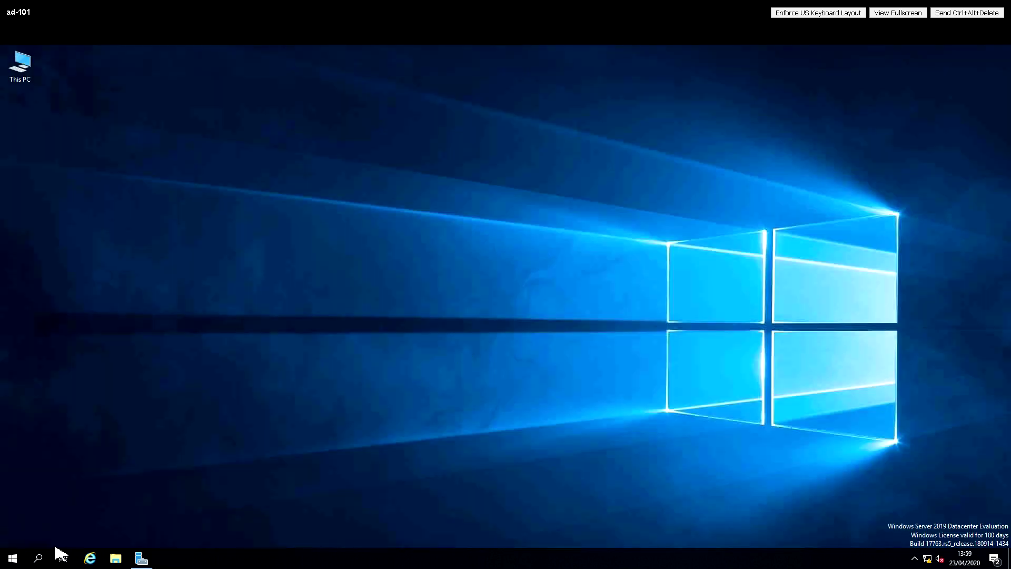
left_click(13, 558)
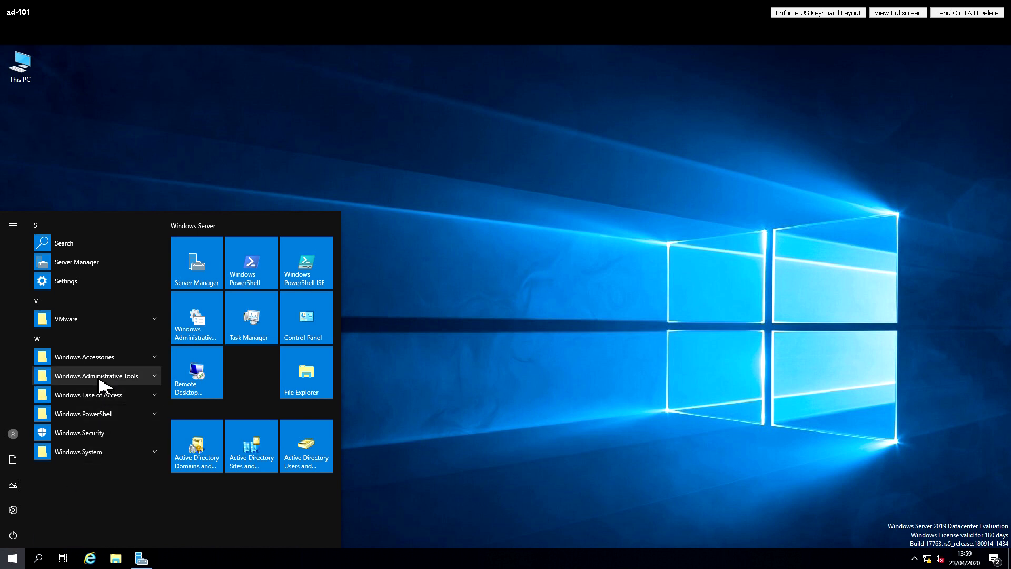
left_click(251, 450)
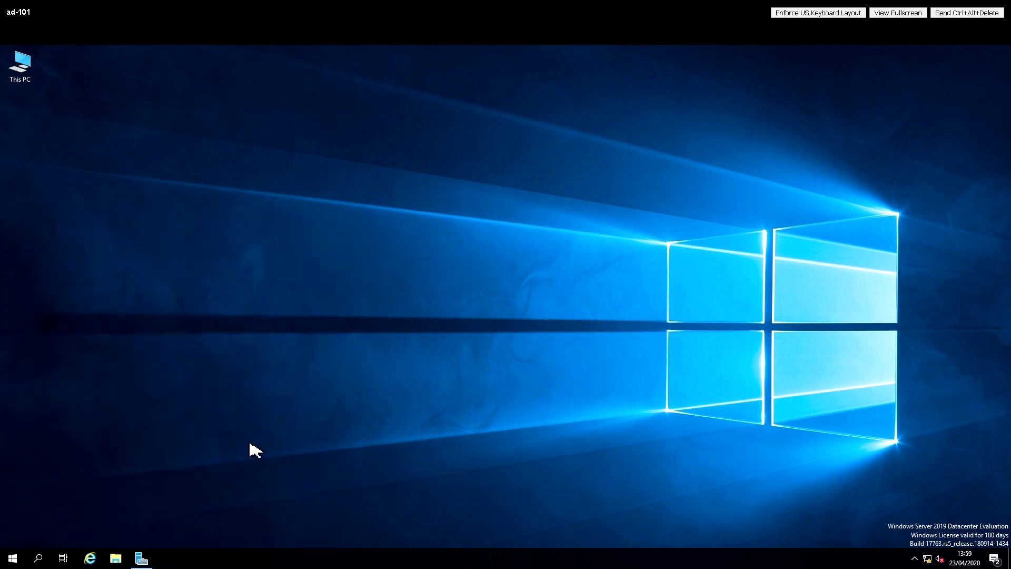
Expand Sites > Default-First-Site-Name > Servers > AD-101 down to its NTDS Settings.
left_click(80, 174)
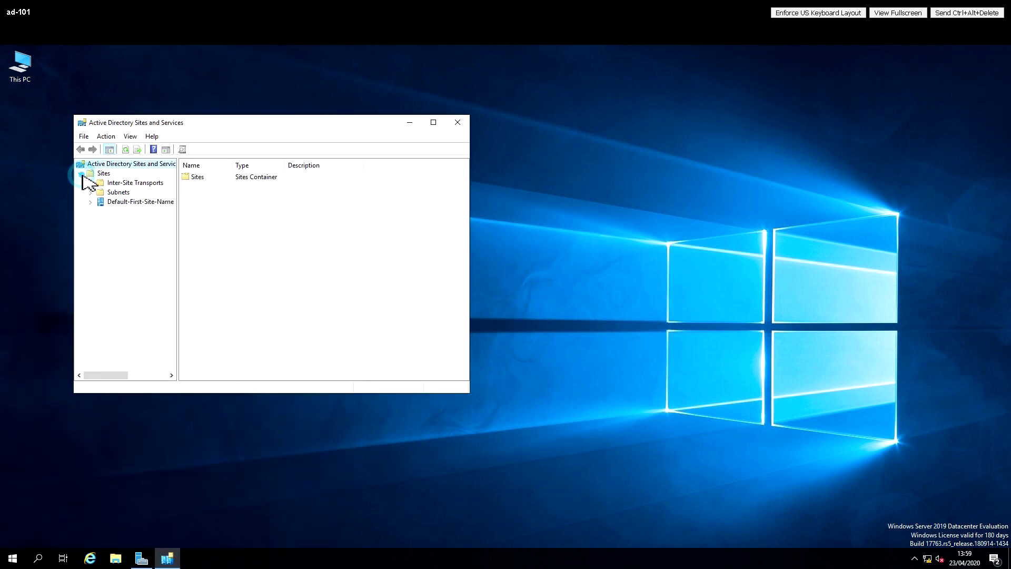
left_click(90, 202)
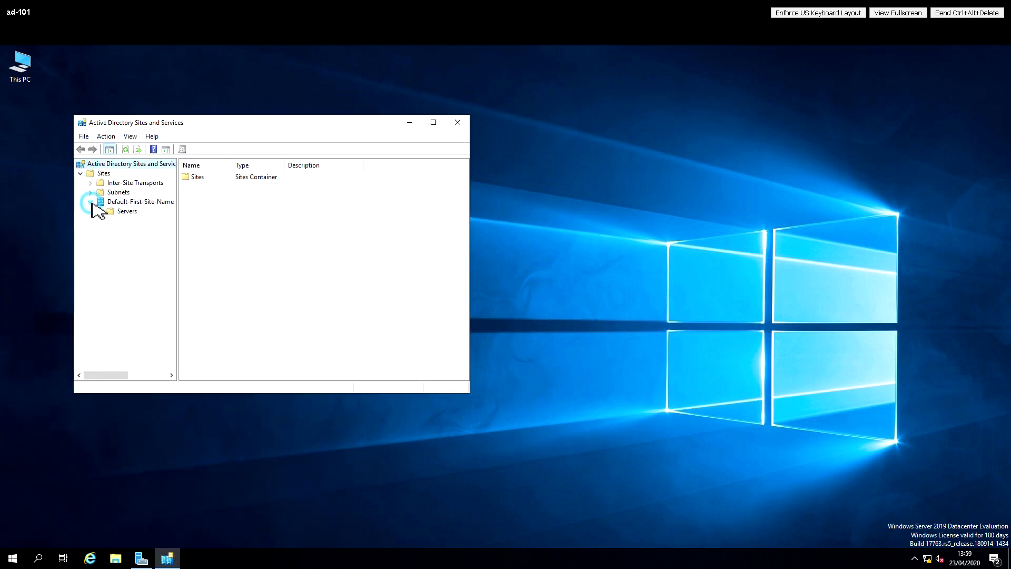
left_click(100, 211)
left_click(138, 221)
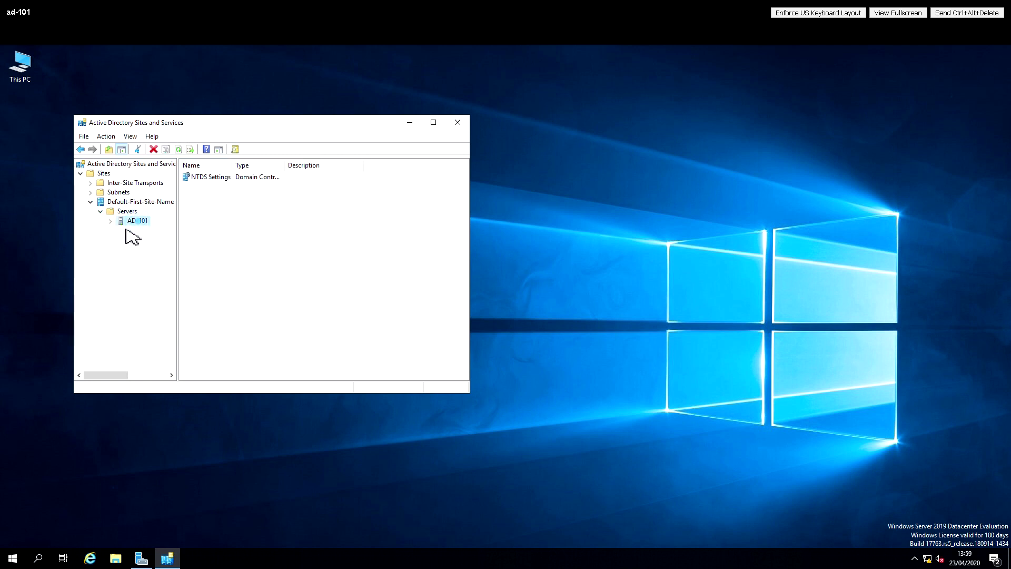
left_click(111, 221)
left_click_drag(180, 309, 279, 313)
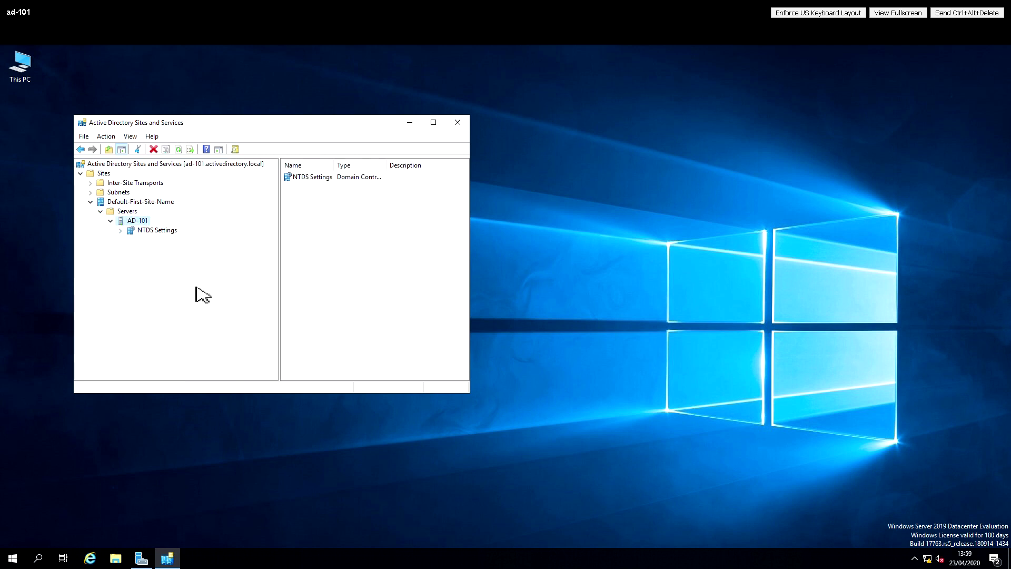
left_click(155, 231)
Open the Properties dialog of server AD-101.
right_click(155, 232)
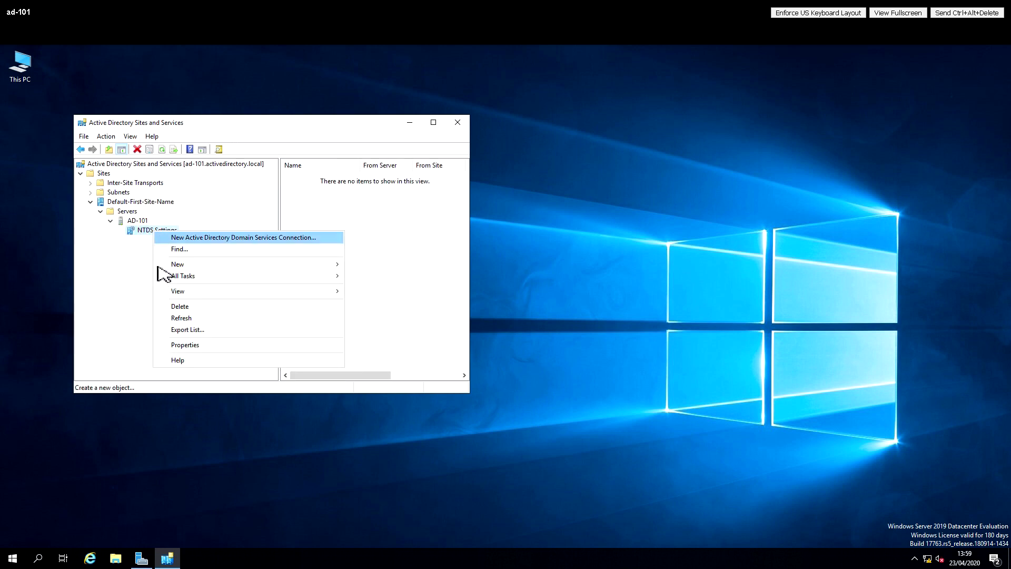
left_click(136, 221)
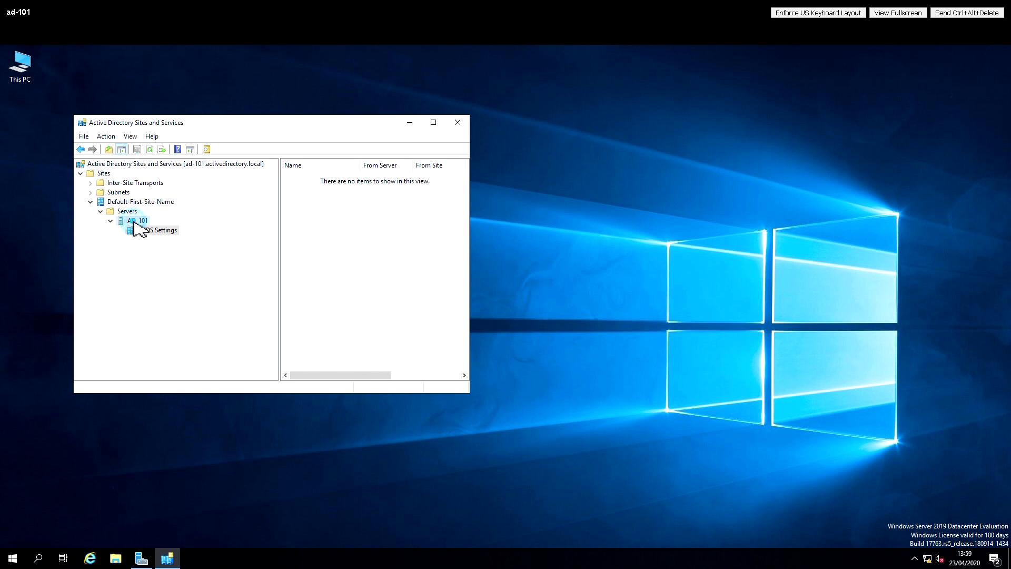
right_click(134, 222)
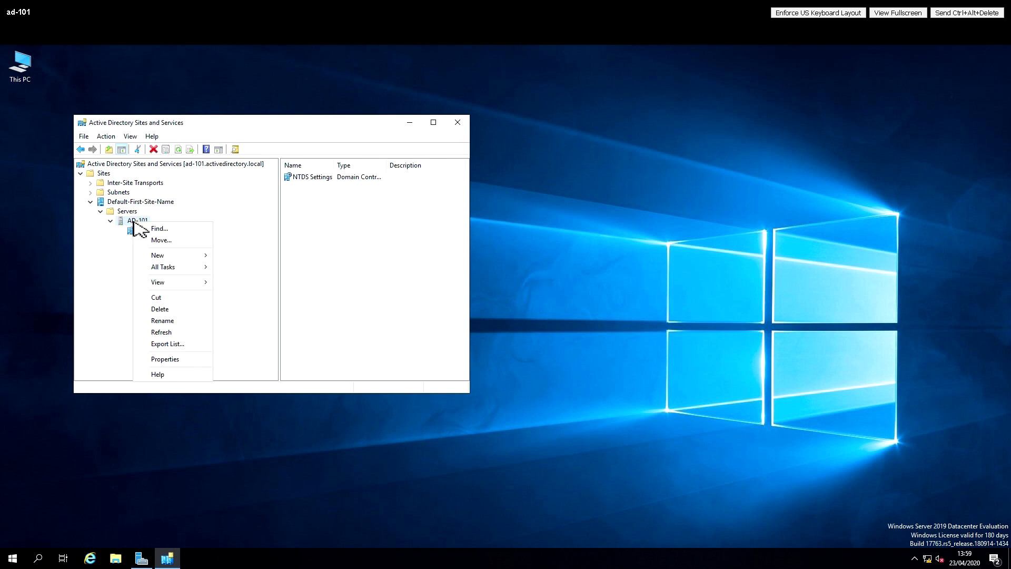
left_click(178, 358)
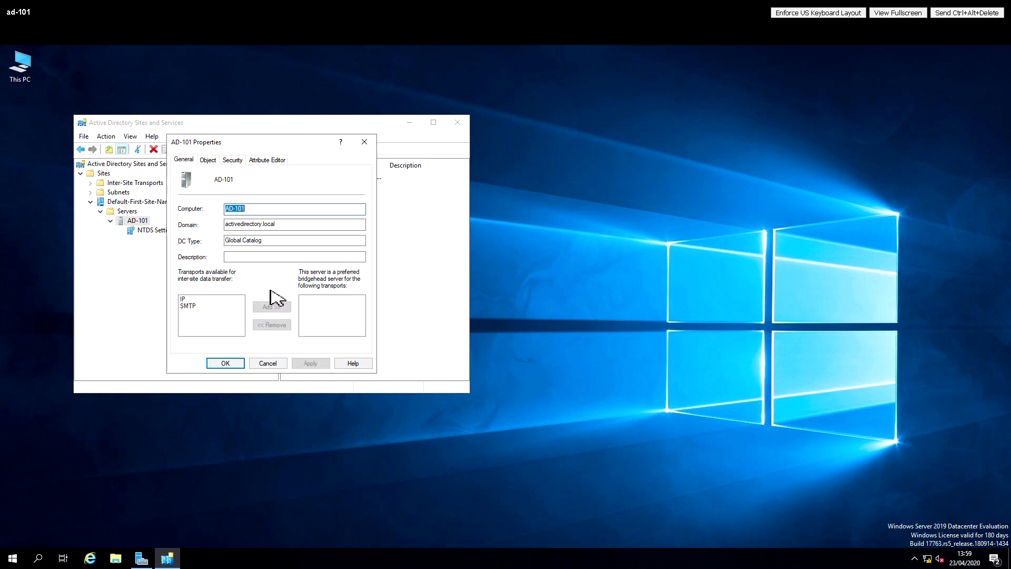